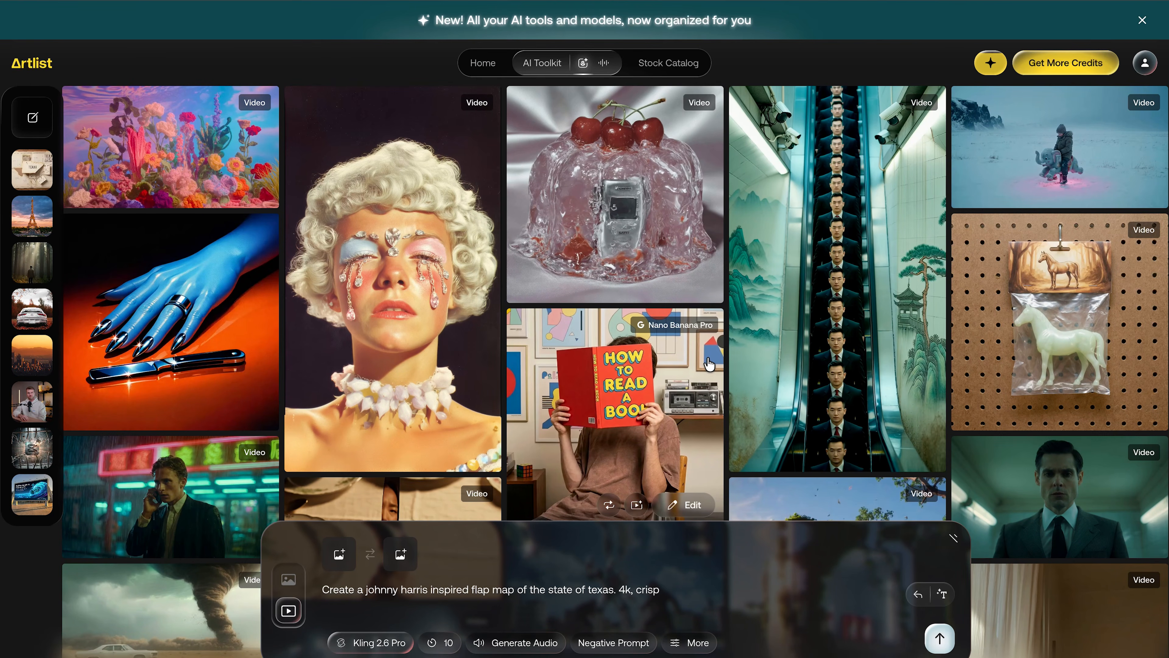
Recreate the escalator clip to reuse its full prompt with 9:16, 5-second settings.
click(893, 456)
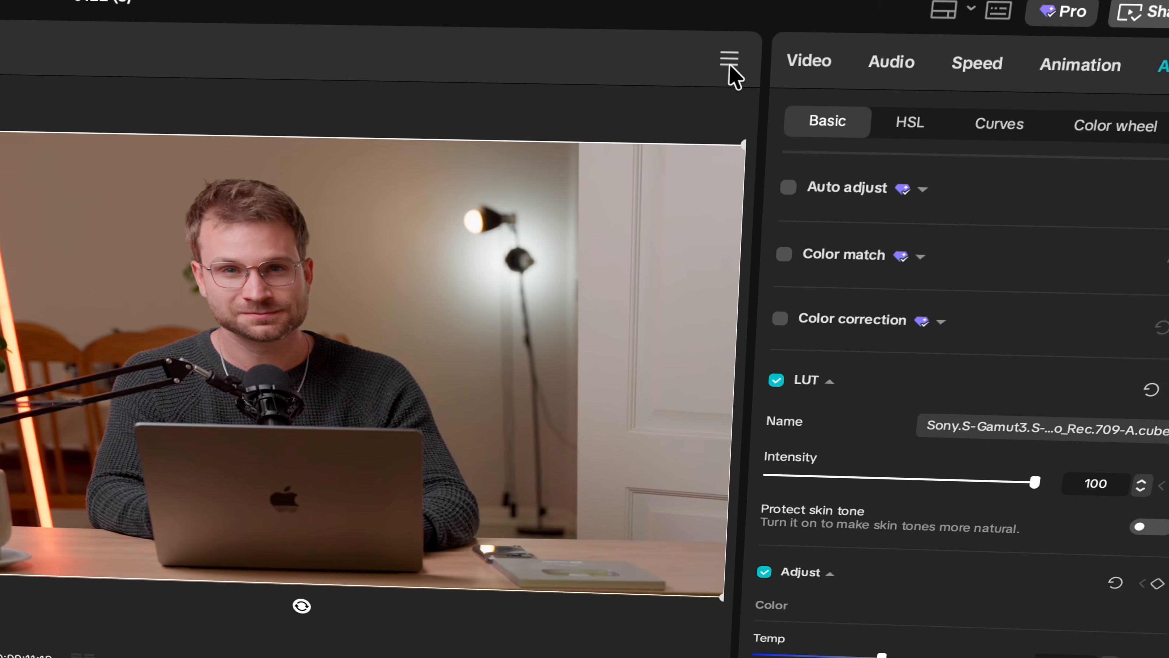
Export the current talking-head frame as a 4K JPEG 'matt ref' and drag in the screen recording.
click(776, 13)
click(755, 177)
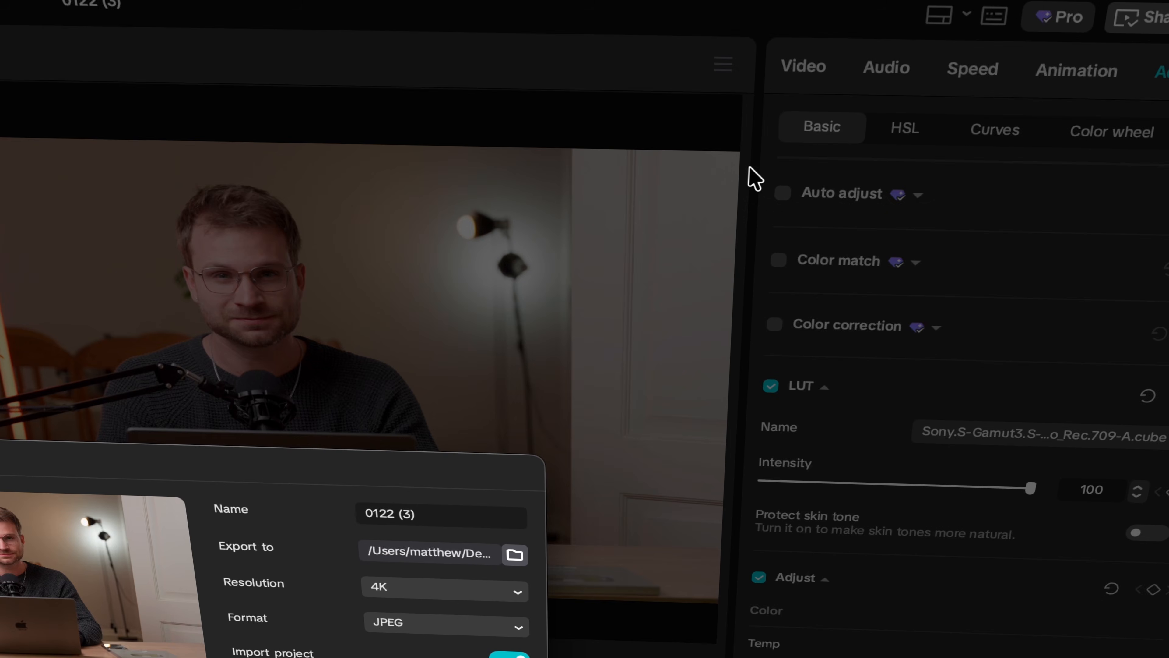
text(matt ref)
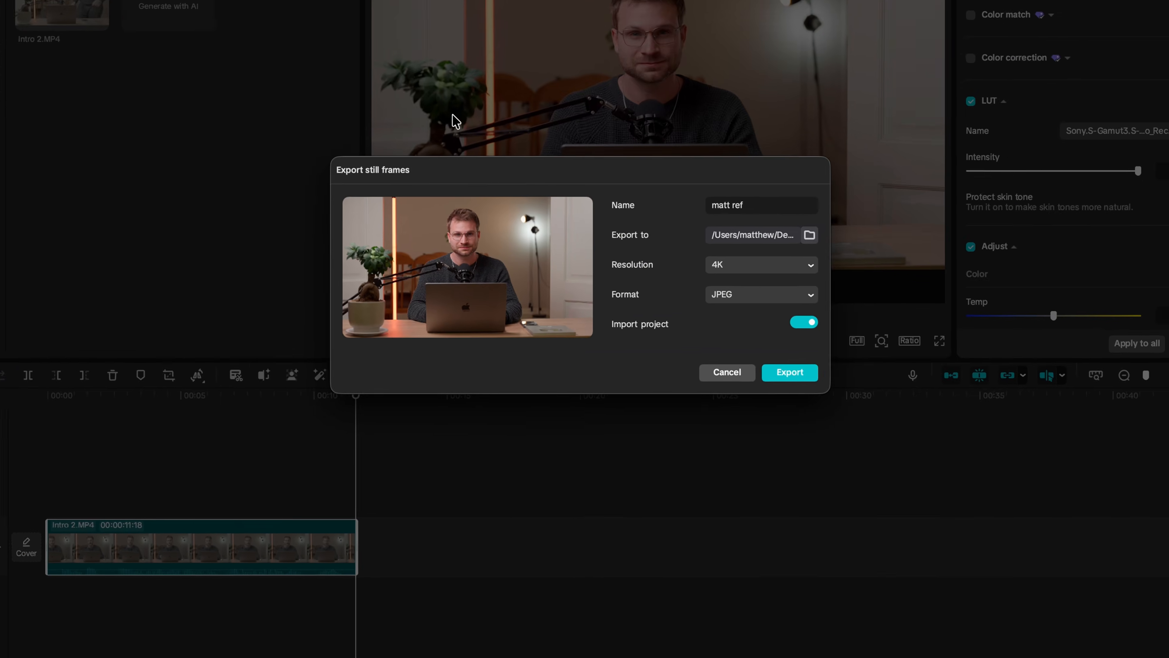
click(841, 121)
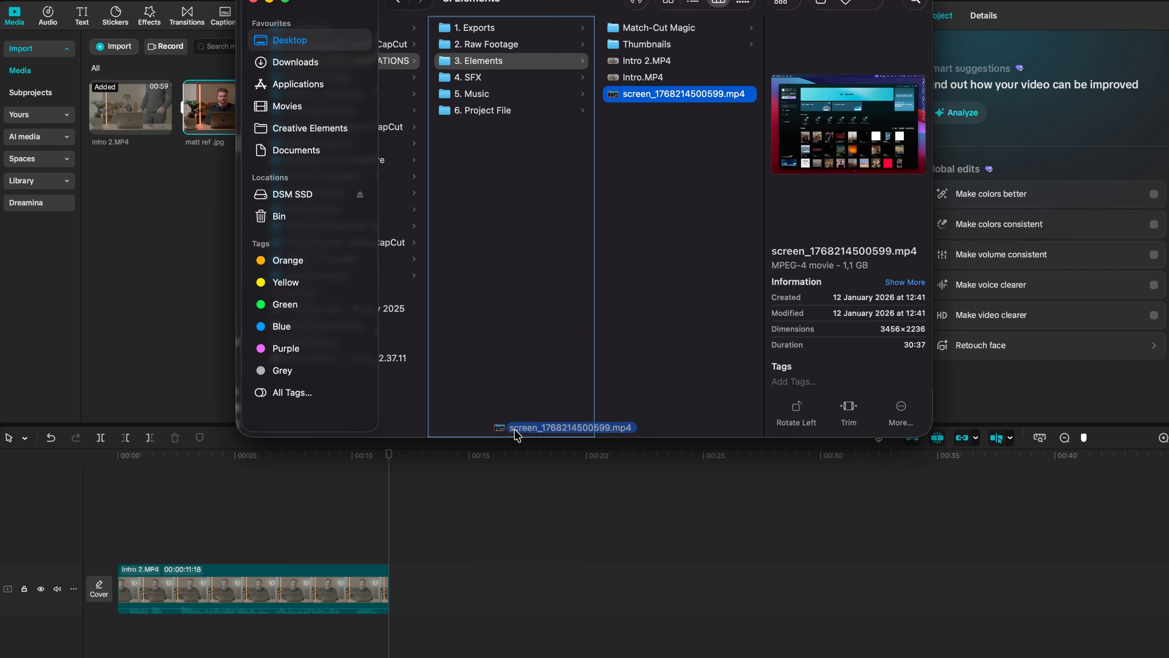
drag(453, 551, 435, 593)
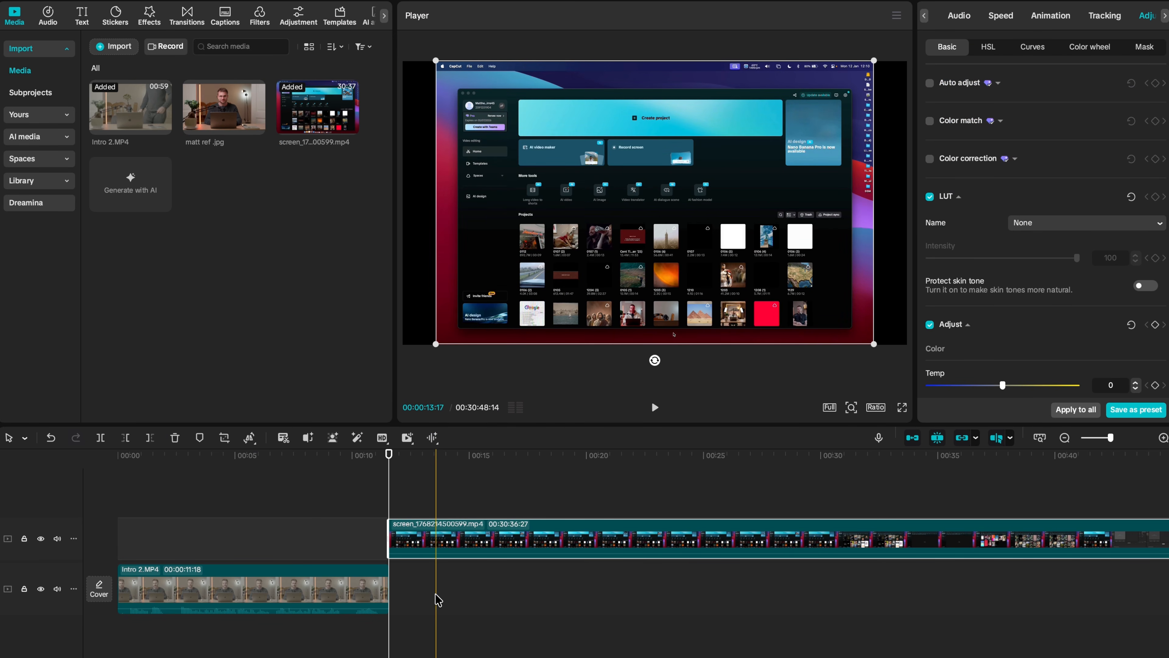
Place the screen recording after Intro 2.MP4 on the main track, trimmed to 00:00:10:19.
drag(426, 540, 421, 591)
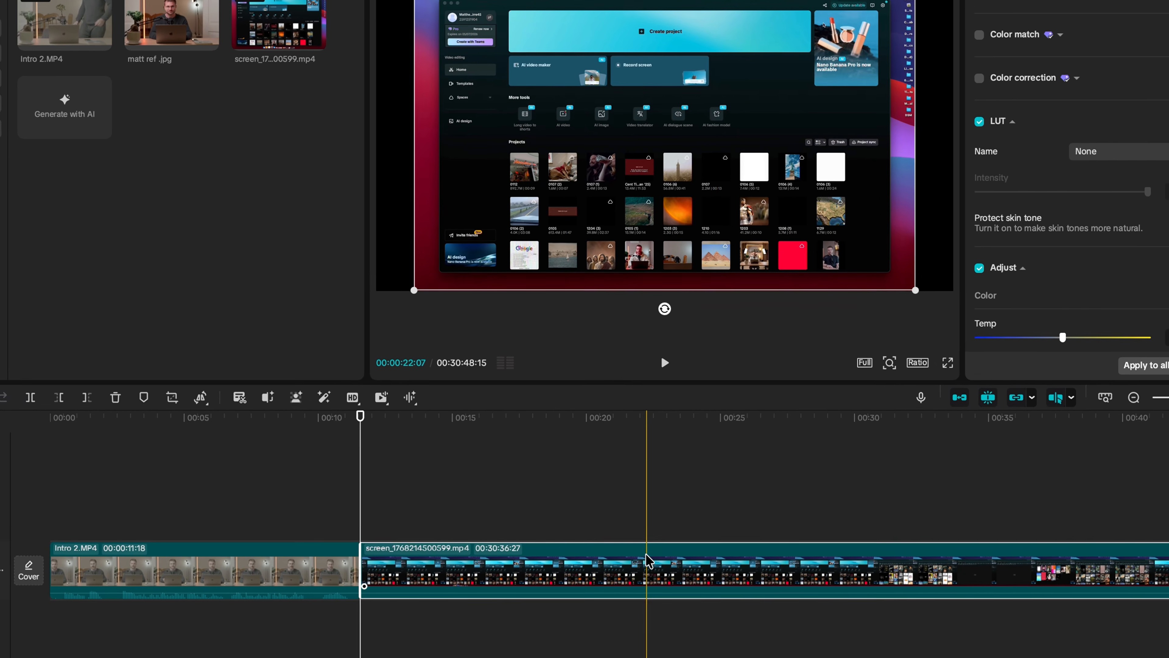
key(w)
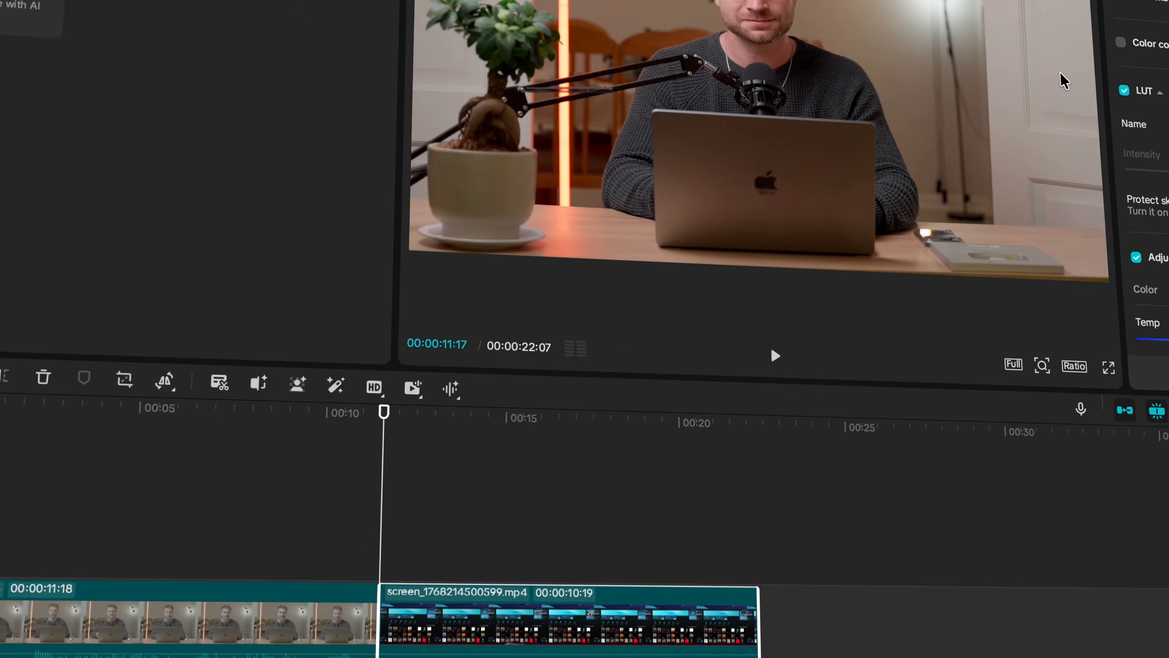
Scale the screen recording to 119% at its opening frame.
key(Right)
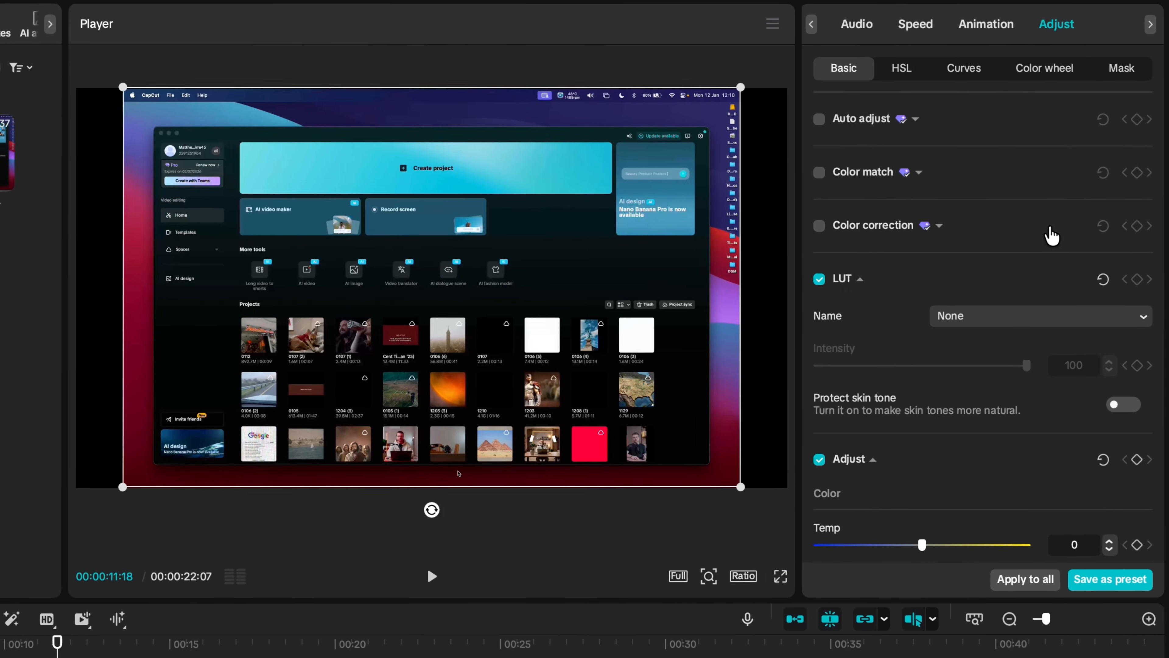
click(828, 30)
drag(851, 169, 860, 168)
Export that frame as a still named 'screen recording ref'.
click(698, 20)
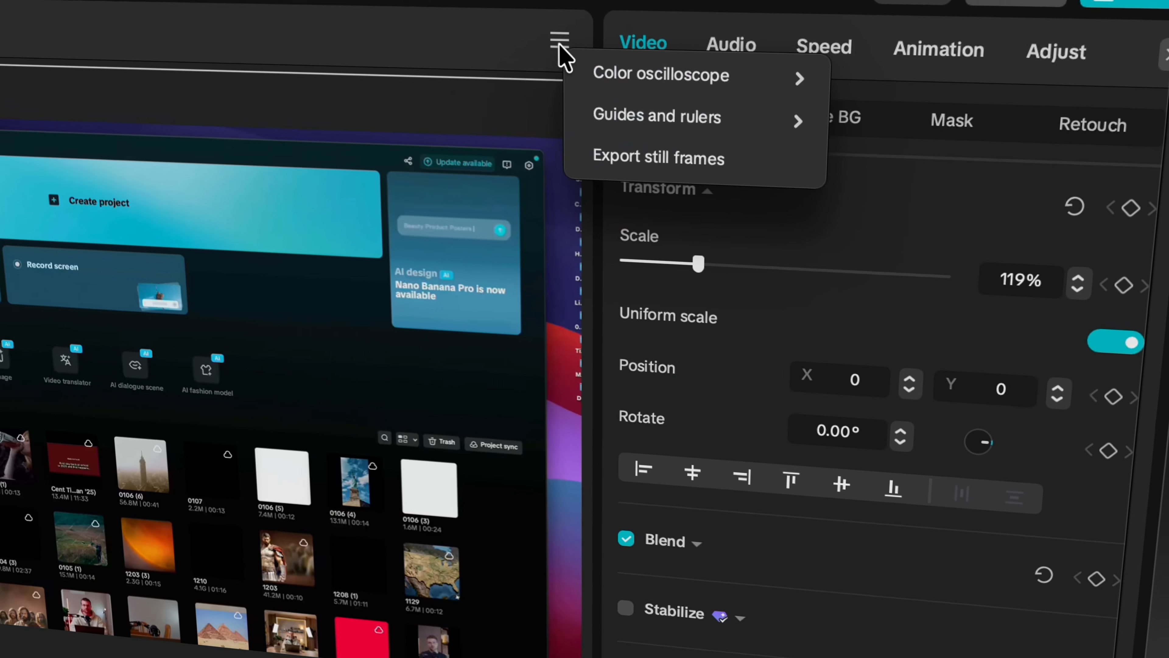
click(557, 184)
text(screen recording ref)
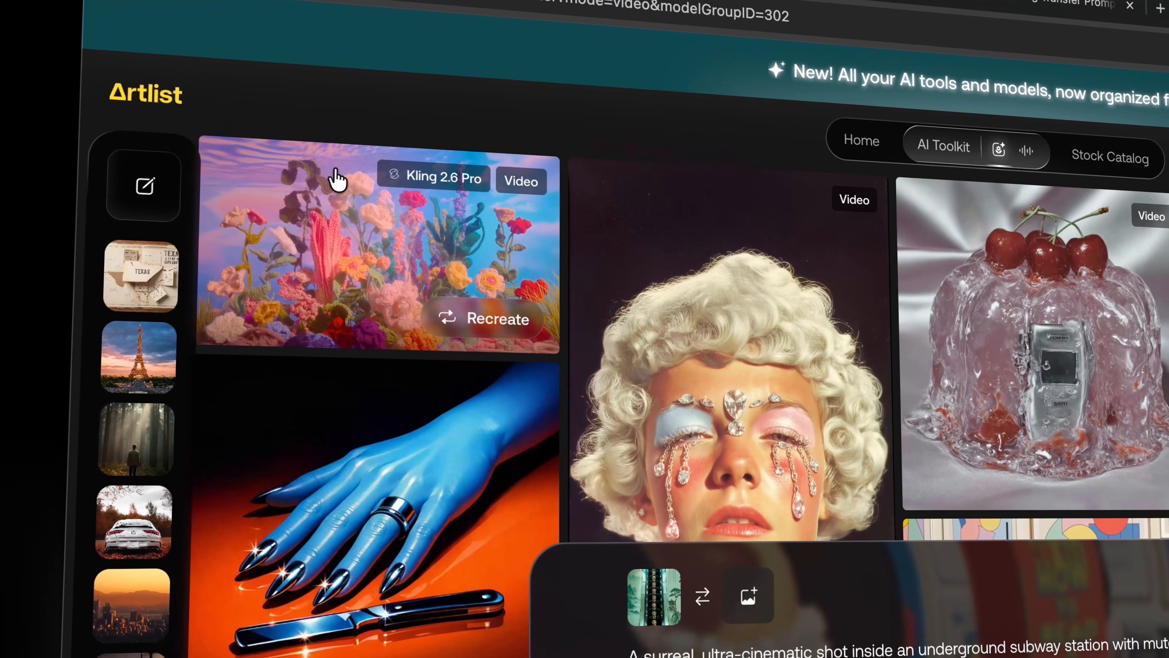
Upload matt ref .jpg as the start frame for a new Kling 2.6 Pro video generation.
mouse_move(156, 193)
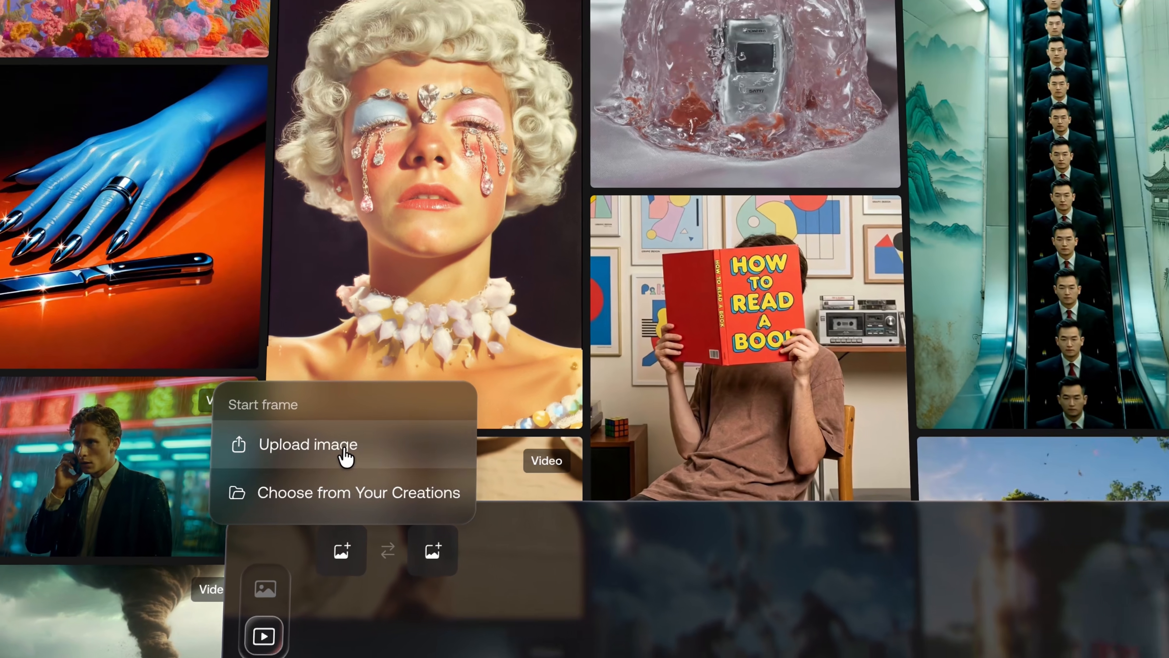
click(435, 334)
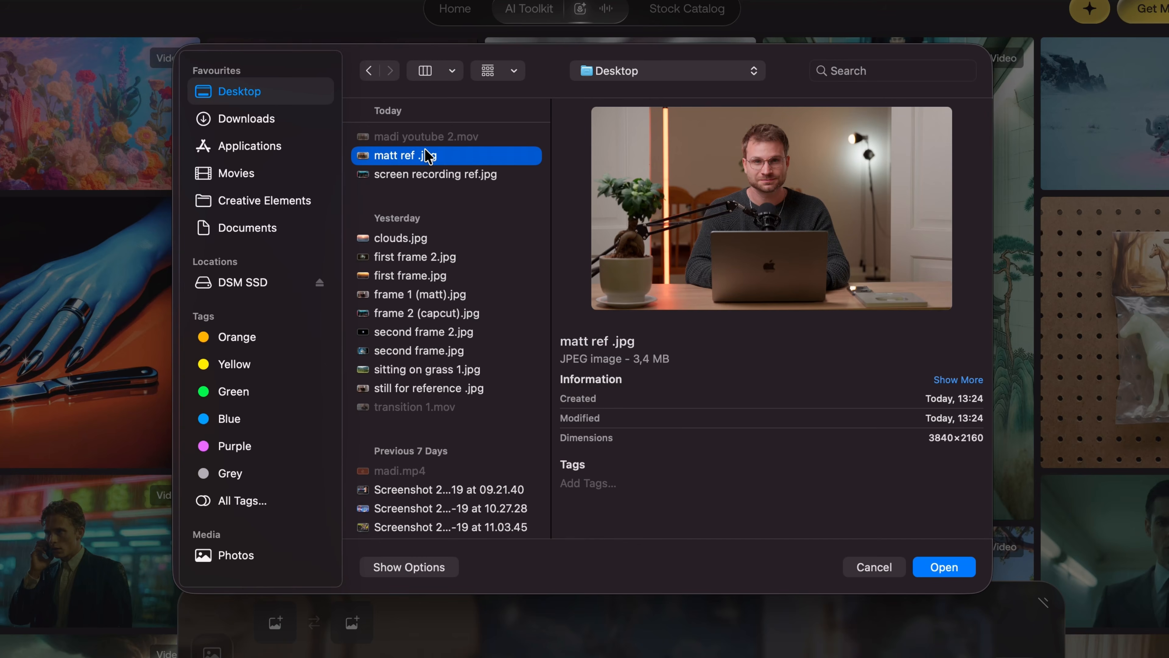
double_click(428, 155)
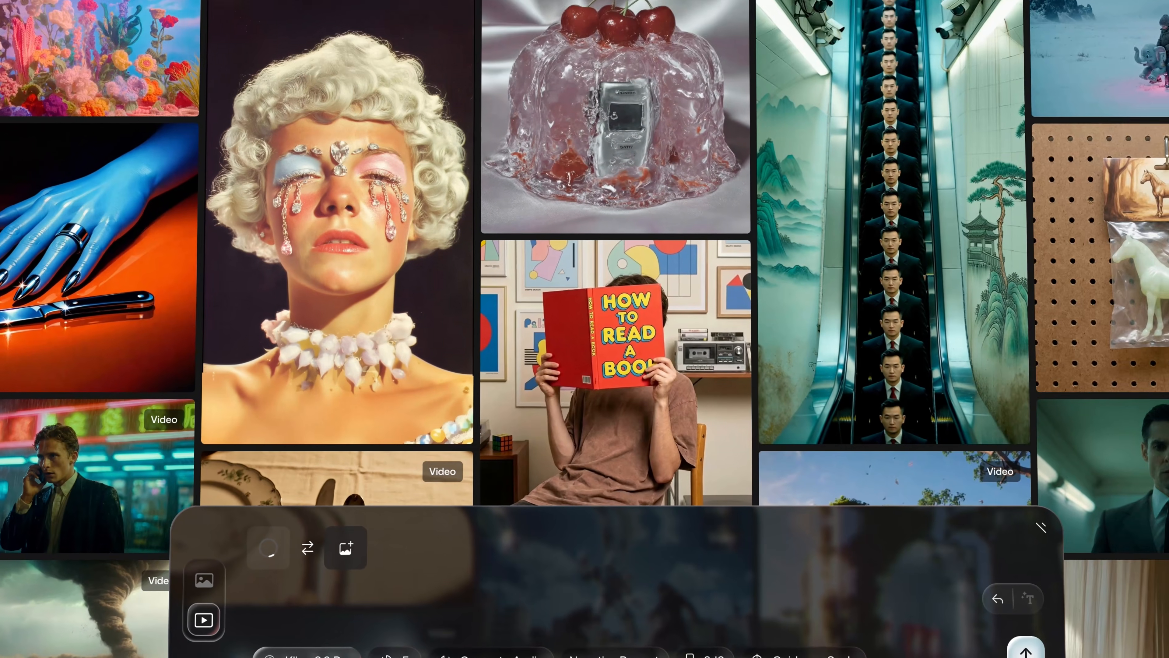
Switch the model to Kling O1 Pro and upload screen recording ref.jpg as the end frame.
click(433, 604)
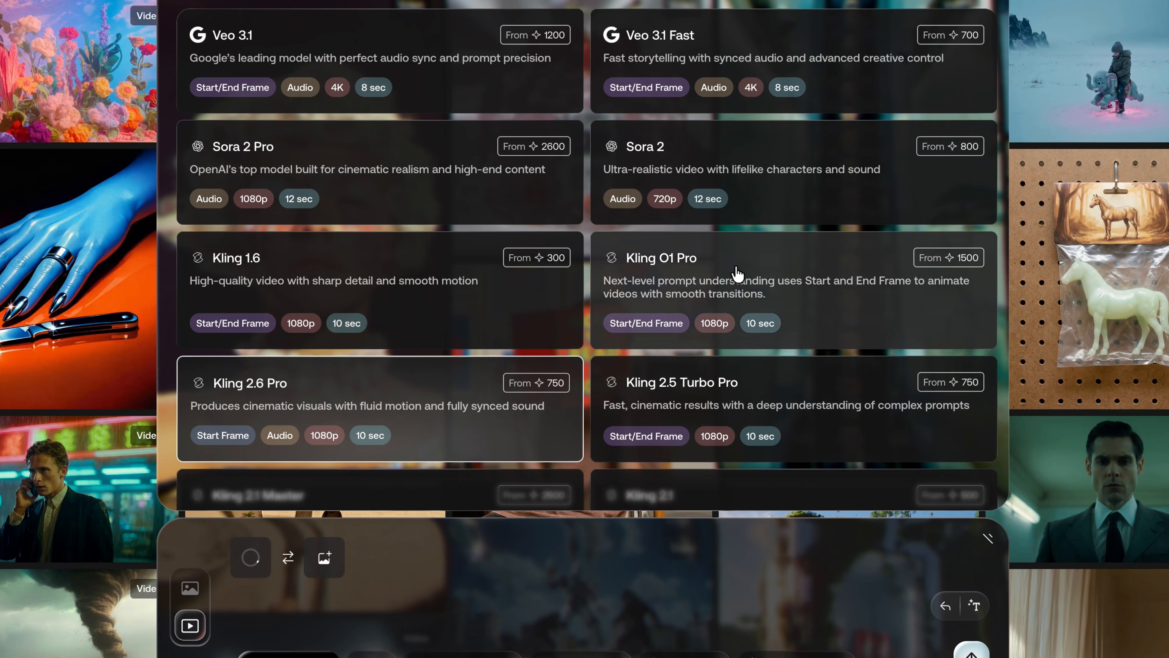
click(739, 274)
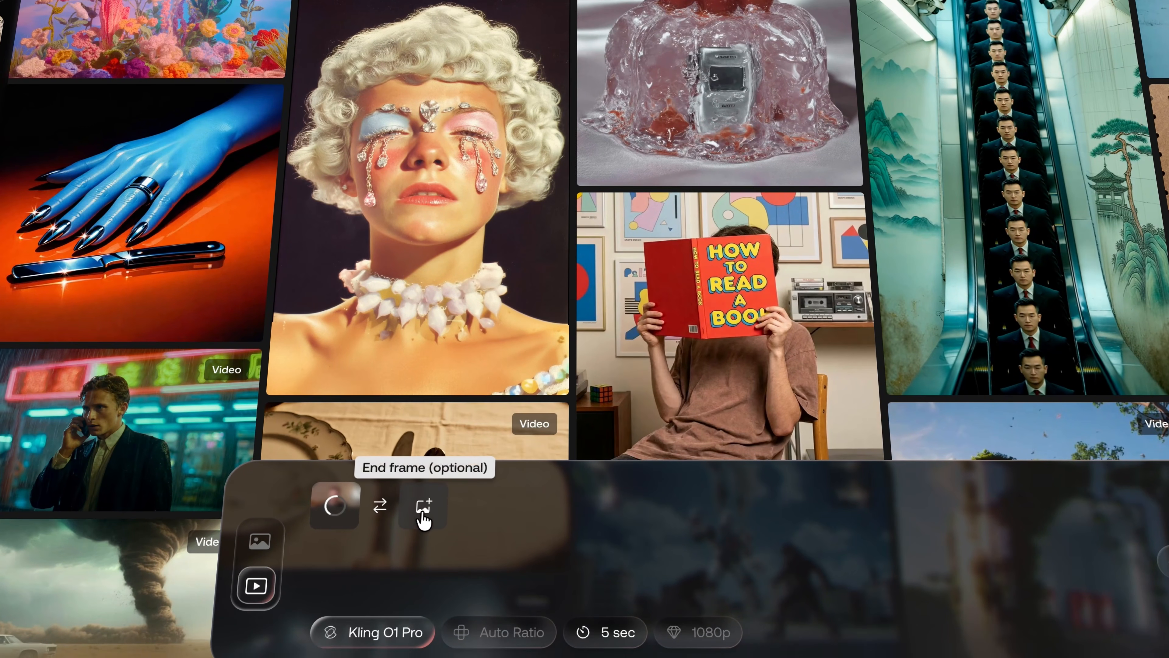
click(423, 506)
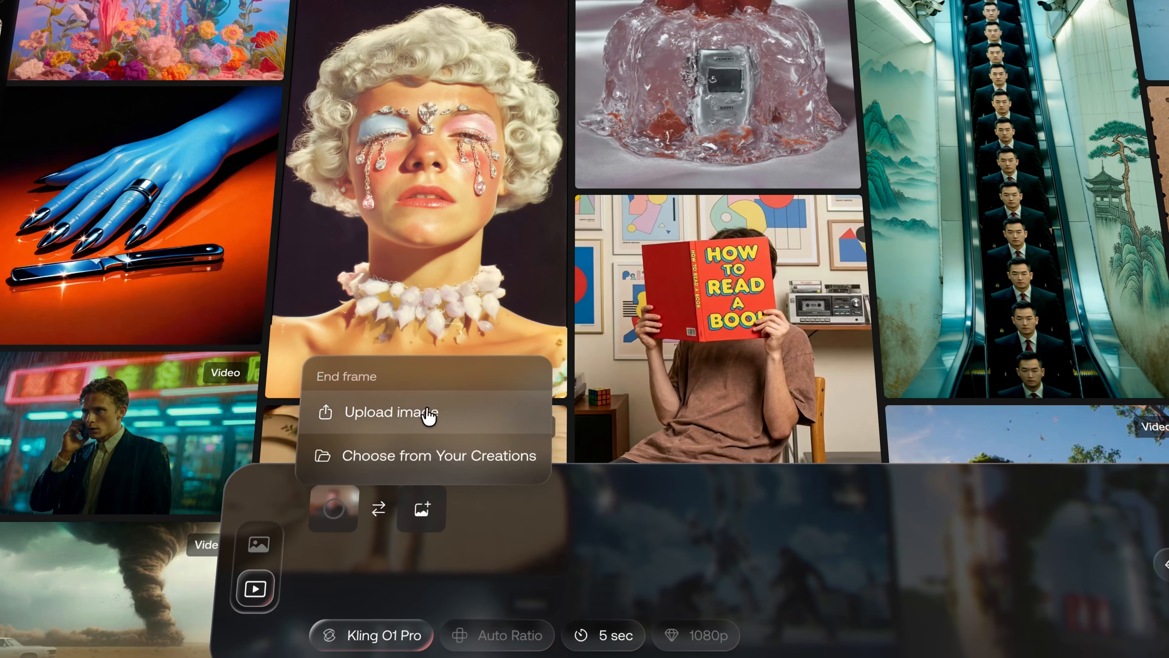
click(425, 413)
click(573, 1)
double_click(486, 172)
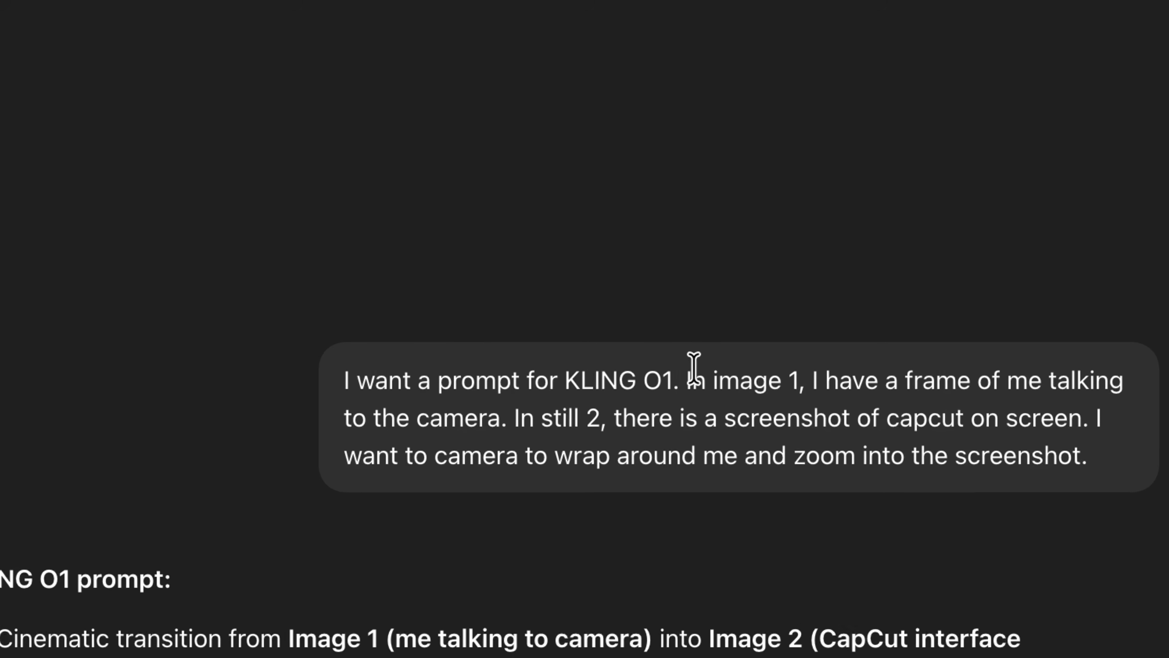
Select and copy the full KLING O1 camera-wrap prompt from ChatGPT's reply.
mouse_move(491, 414)
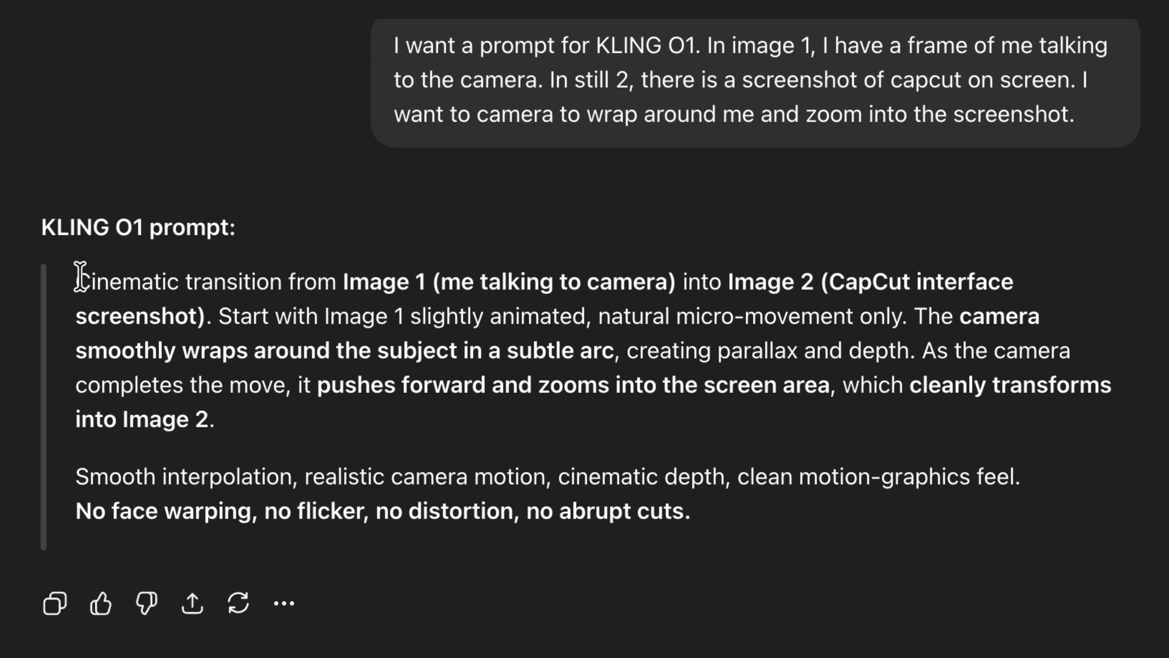
drag(77, 277, 559, 492)
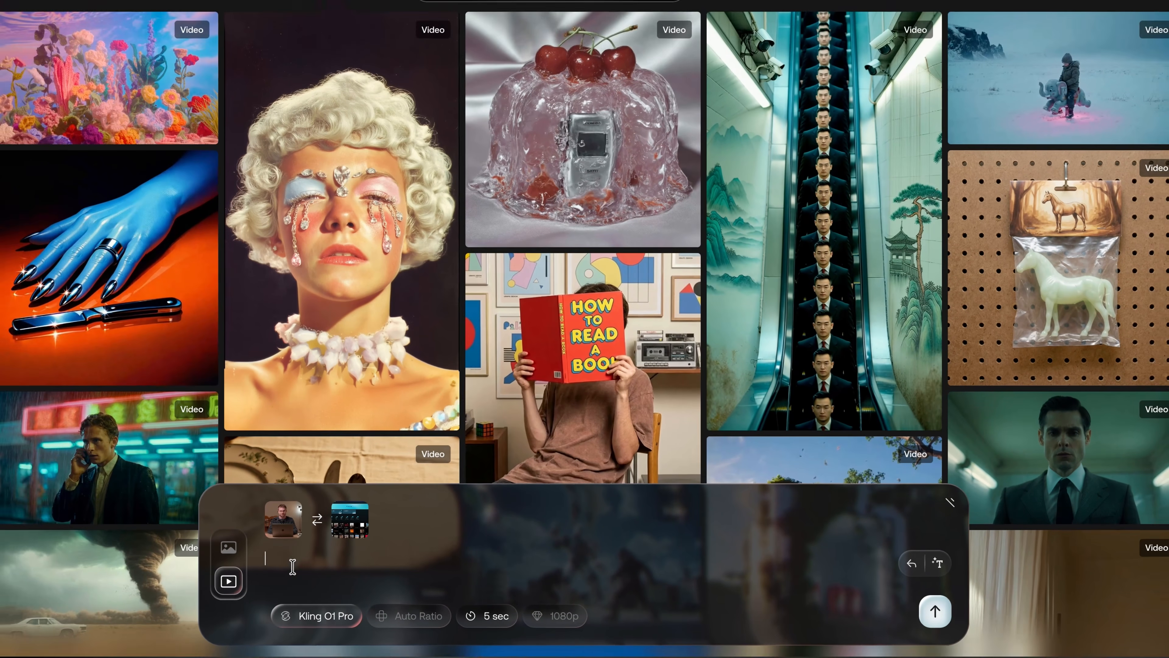
Paste the prompt, generate the Kling O1 Pro transition video, and fetch its download in CapCut.
text(Cinematic transition from Image 1 (me talking to camera) into Image 2 (CapCut interface screenshot). Start with Image 1 slightly animated, natural micro-movement only. The camera smoothly wraps around the subject in a subtle arc, creating parallax and depth. As the camera completes the move, it pushes forward and zooms into the screen area, which cleanly transforms into Image 2.  Smooth interpolation, realistic camera motion, cinematic depth, clean motion-graphics feel. No face warping, no flicker, no distortion, no abrupt cuts.)
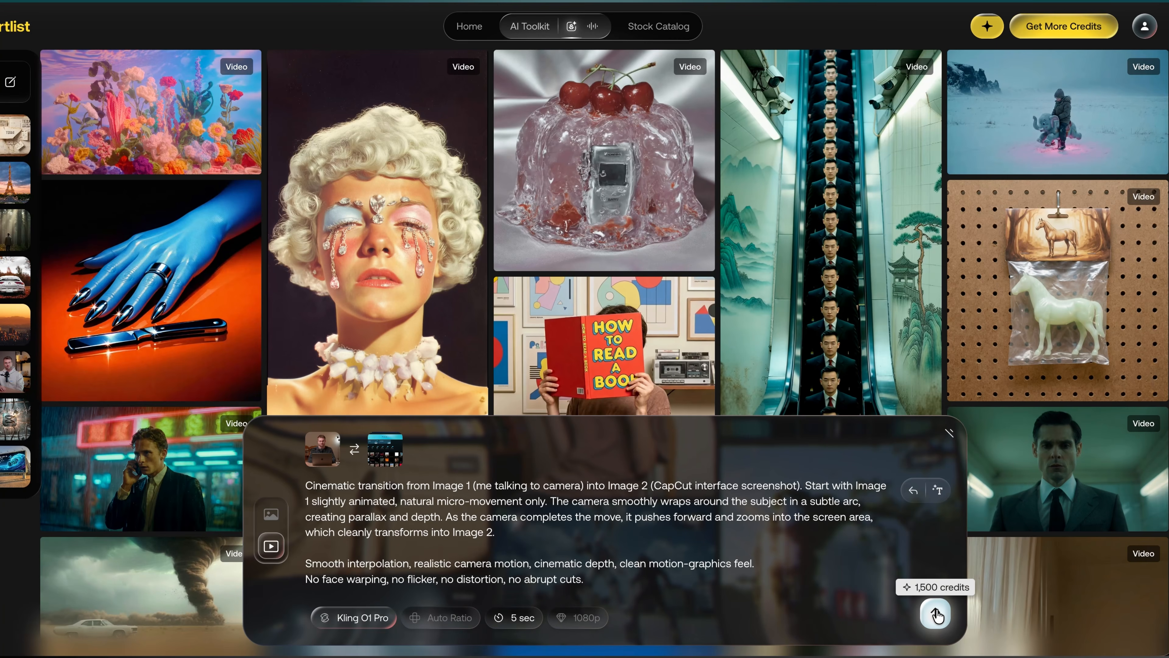
click(937, 614)
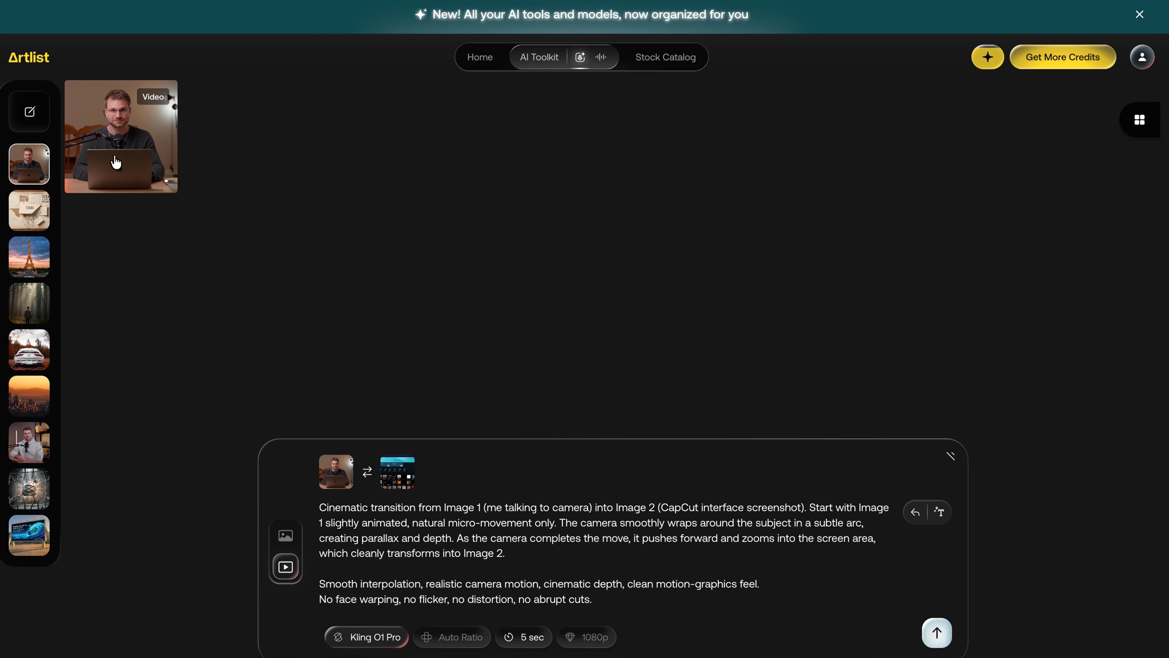
click(119, 162)
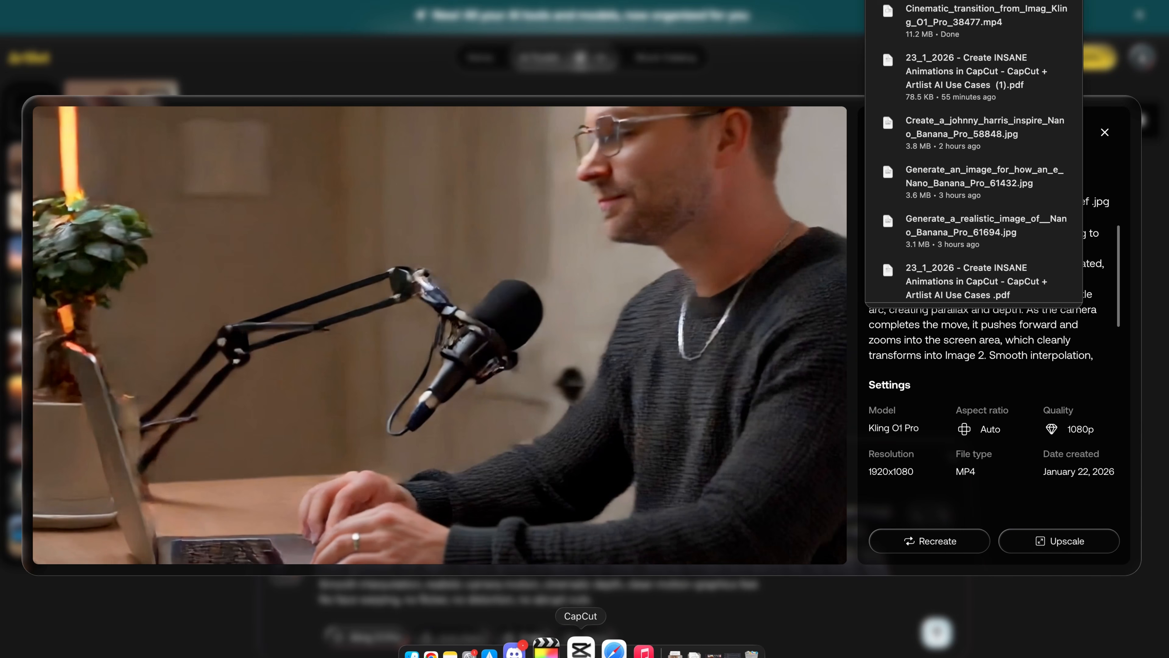
click(582, 647)
click(638, 647)
Insert the AI clip after Intro 2.MP4 and join them with a 0.5s Classic Mix transition.
drag(667, 626, 509, 539)
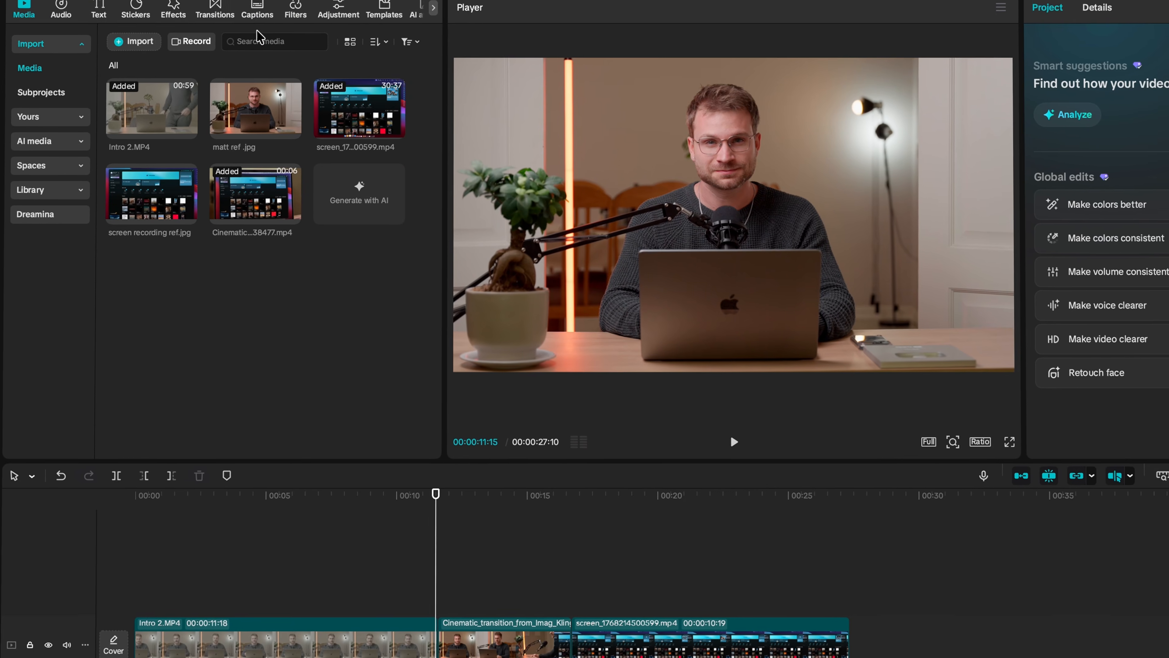
click(215, 8)
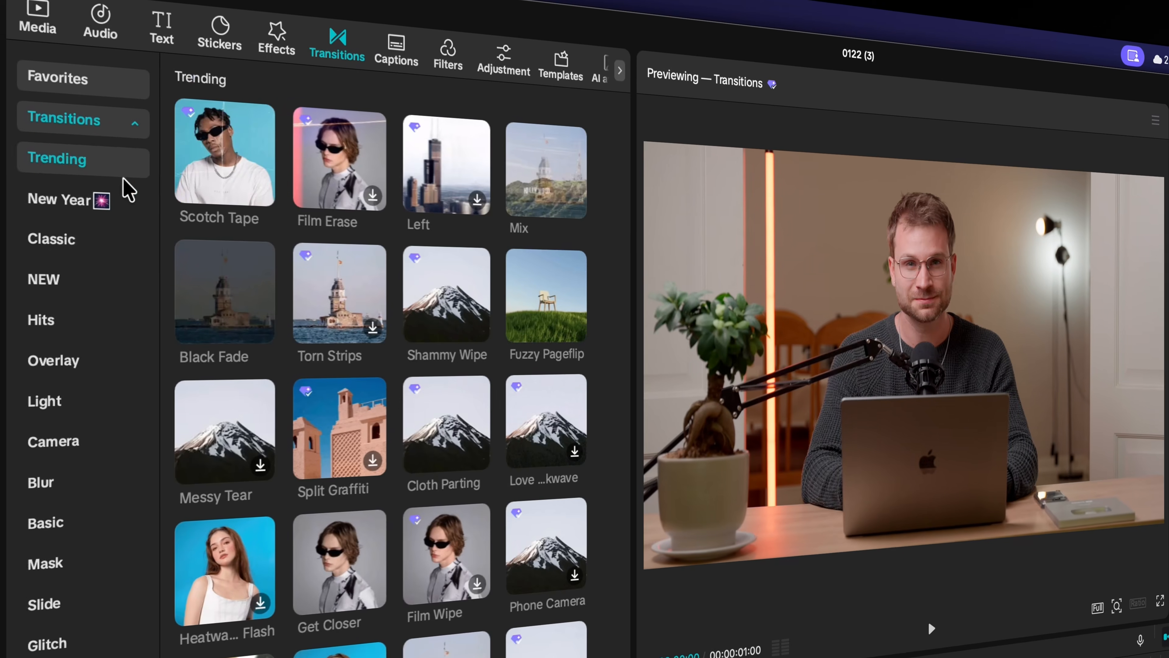
click(73, 243)
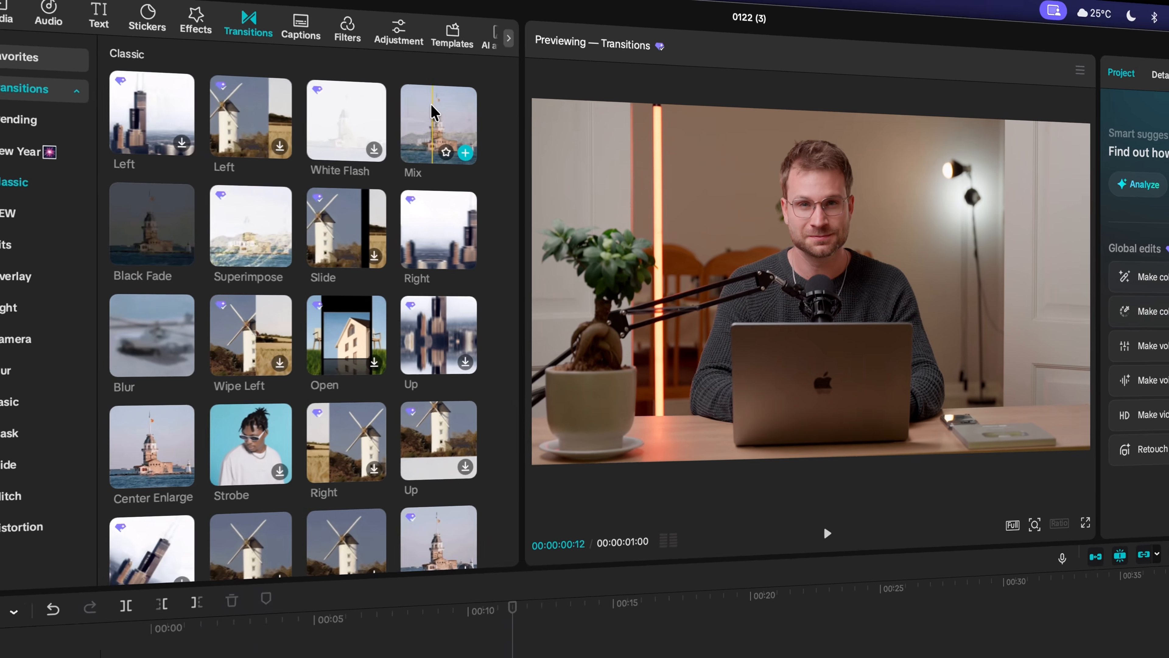
drag(552, 175, 389, 585)
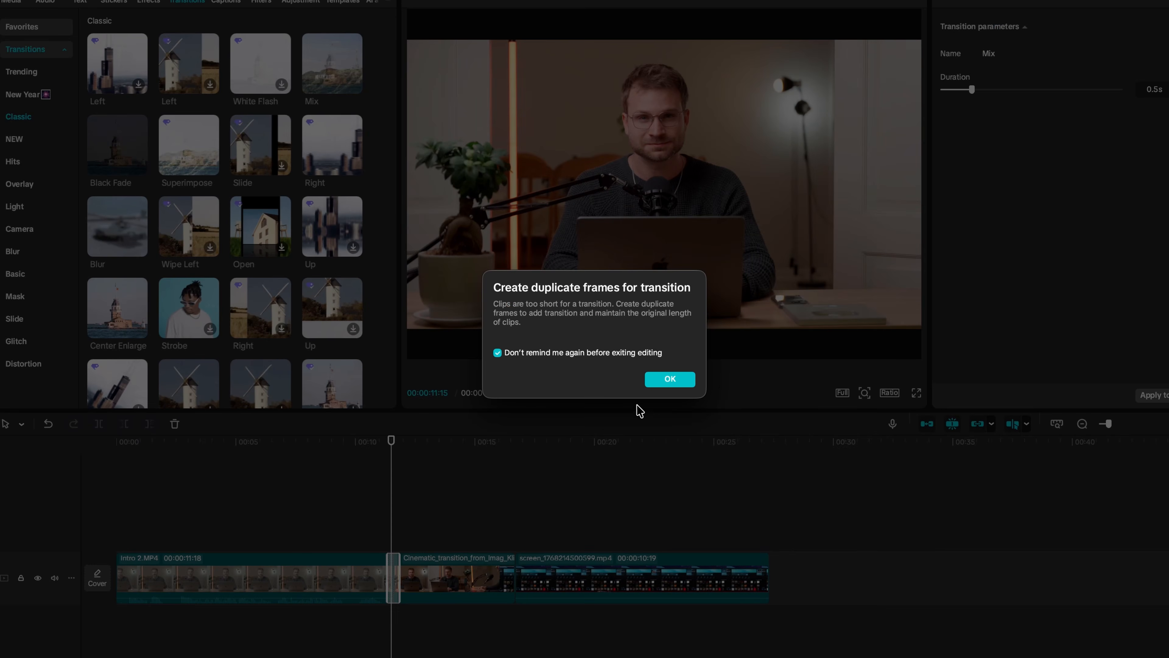
click(672, 380)
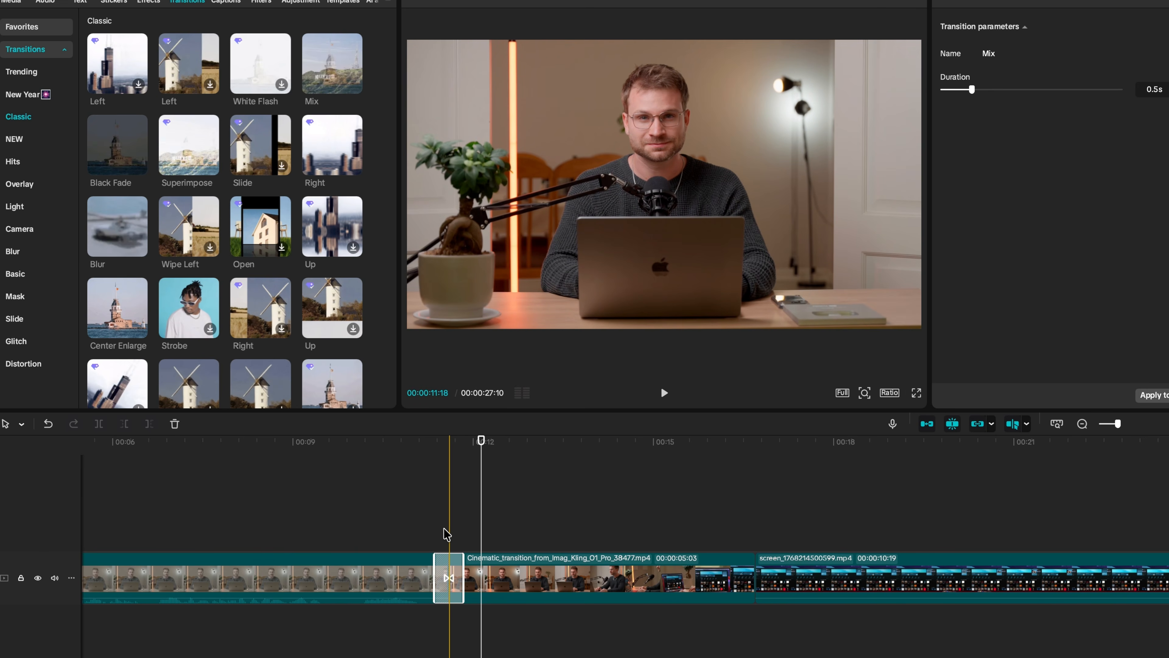
Play back the Mix transition from just before it, then select the Cinematic clip.
click(374, 526)
key(space)
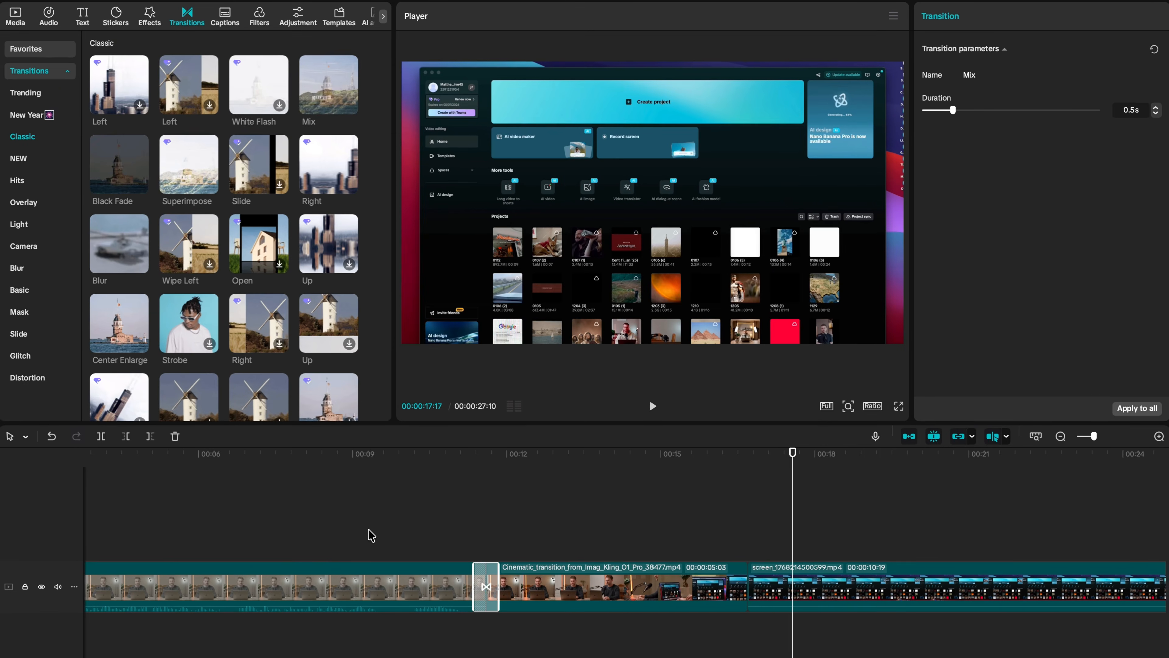
click(516, 586)
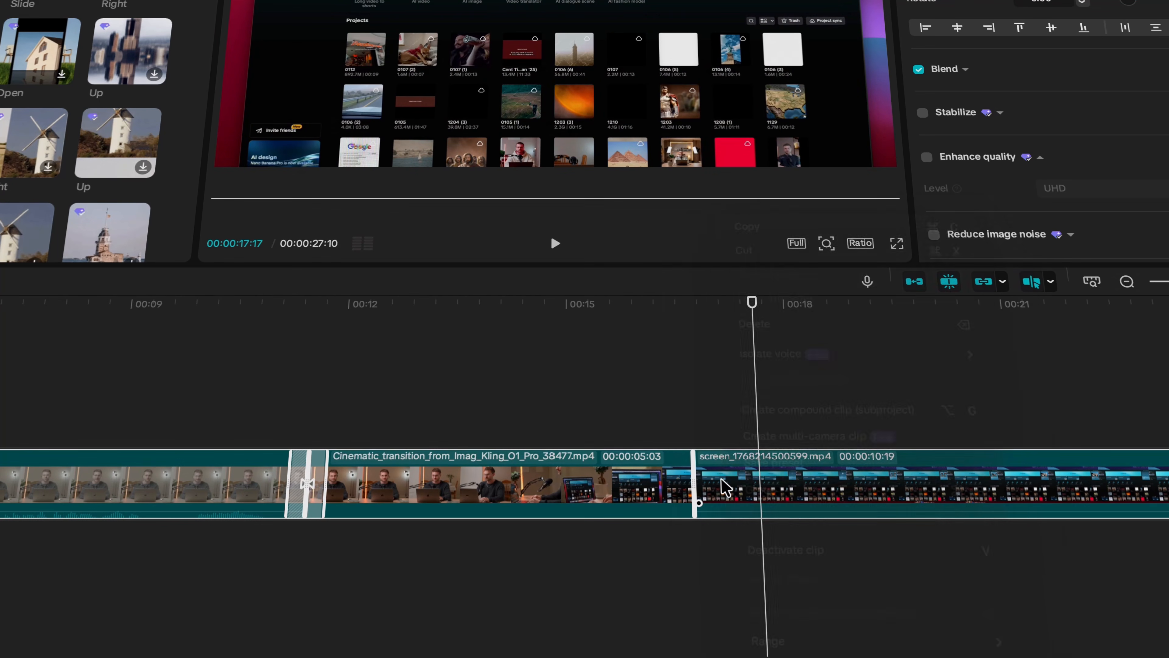
Merge all clips into a 00:00:27:10 compound clip and show its Speed > Curve presets near 00:10.
right_click(718, 490)
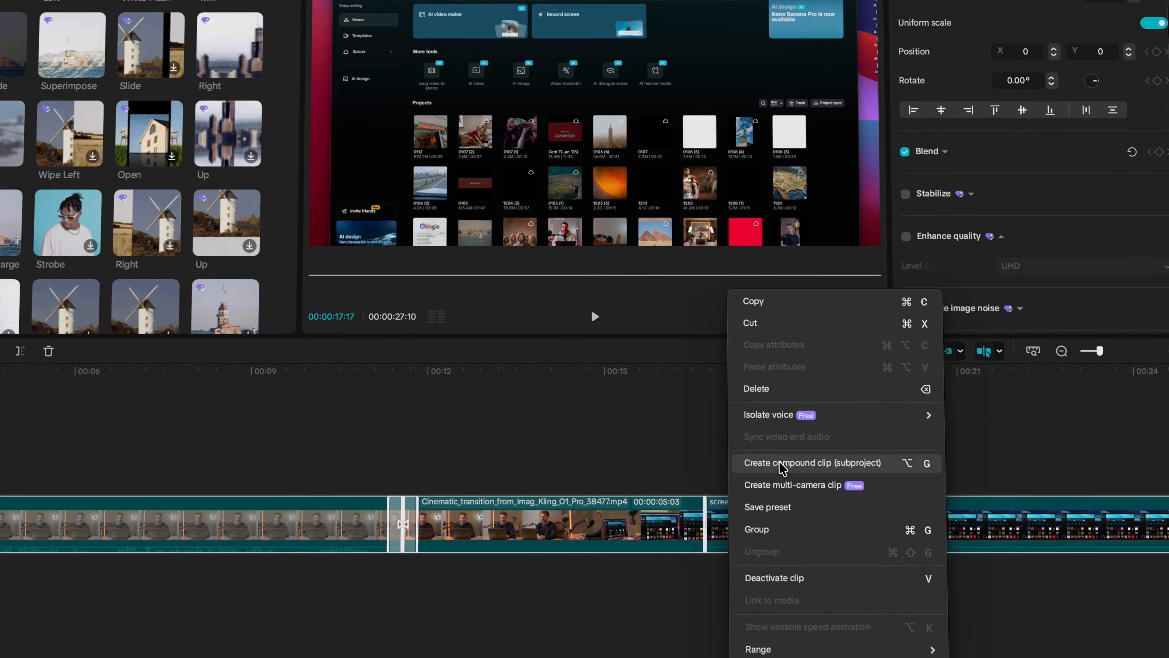
click(788, 413)
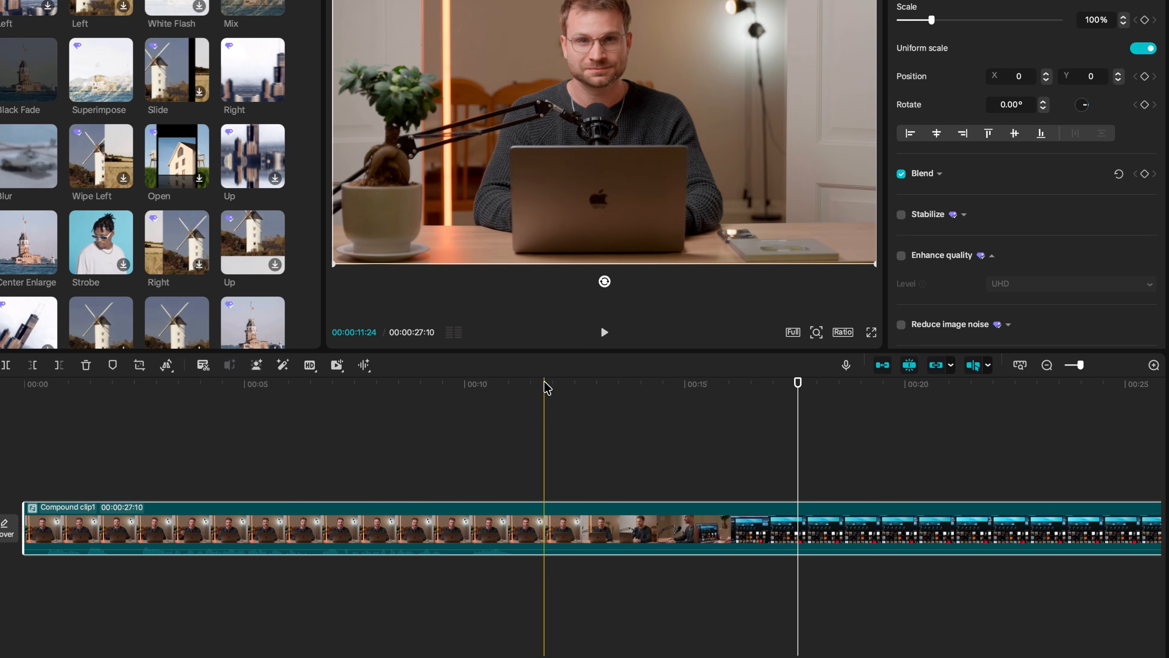
click(473, 386)
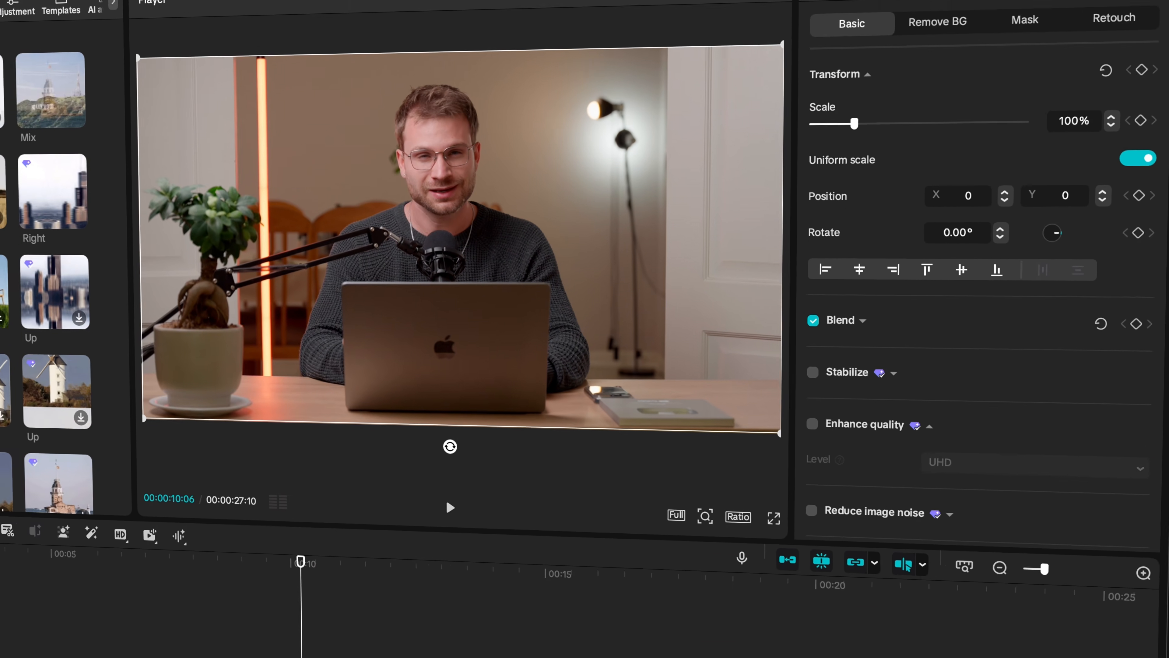
click(909, 13)
click(927, 87)
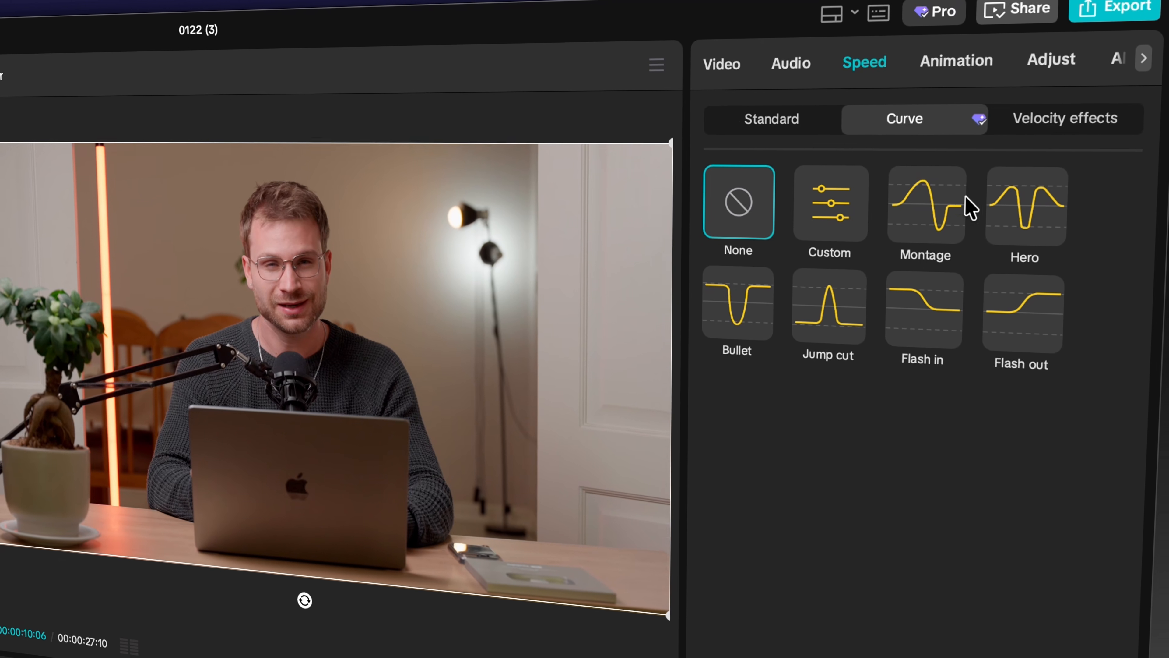
Replace the default curve point with three speed points at 11, 13 and 14s, raising the middle one into a peak.
click(849, 175)
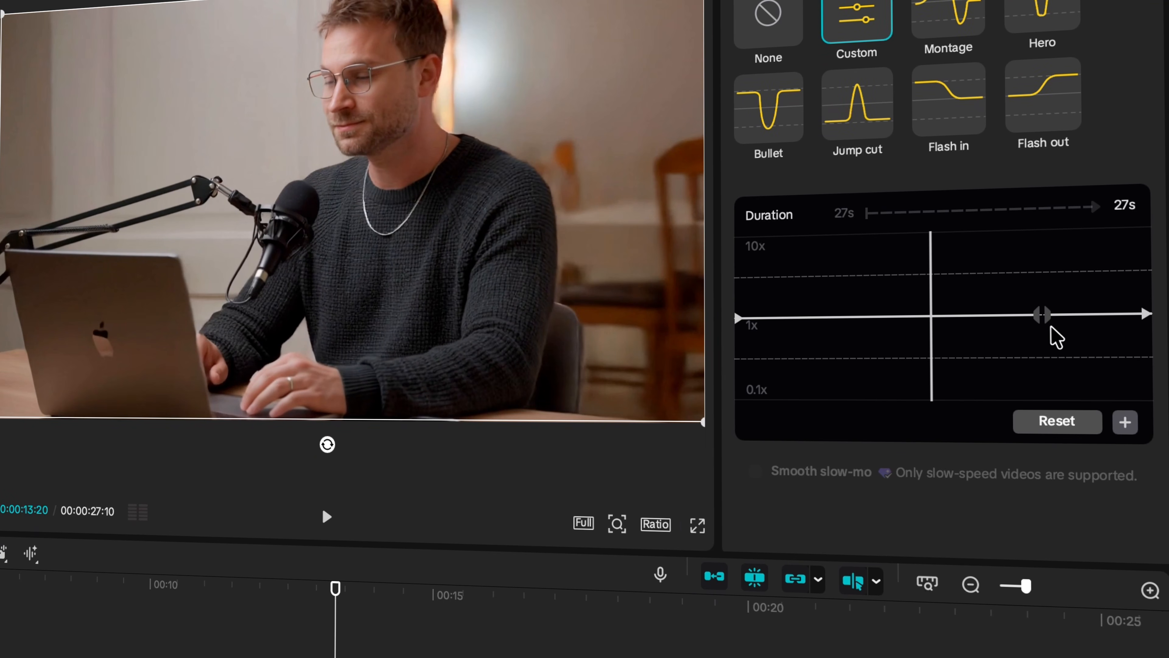
click(1042, 315)
click(1126, 422)
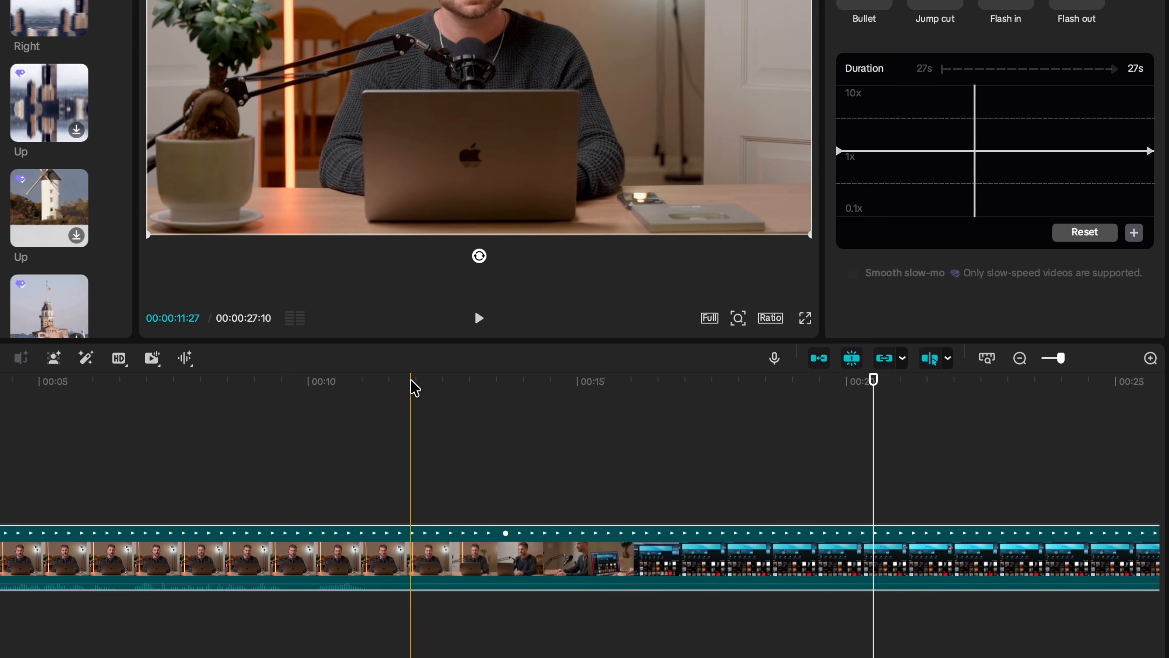
click(355, 382)
click(1134, 232)
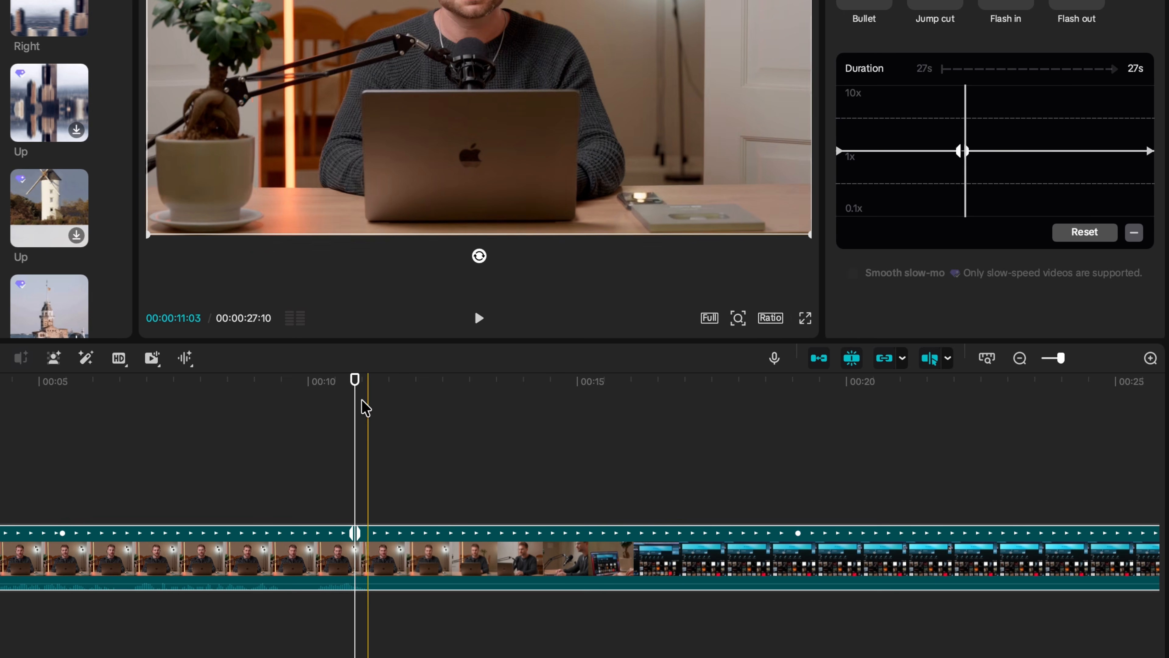
drag(356, 379, 511, 372)
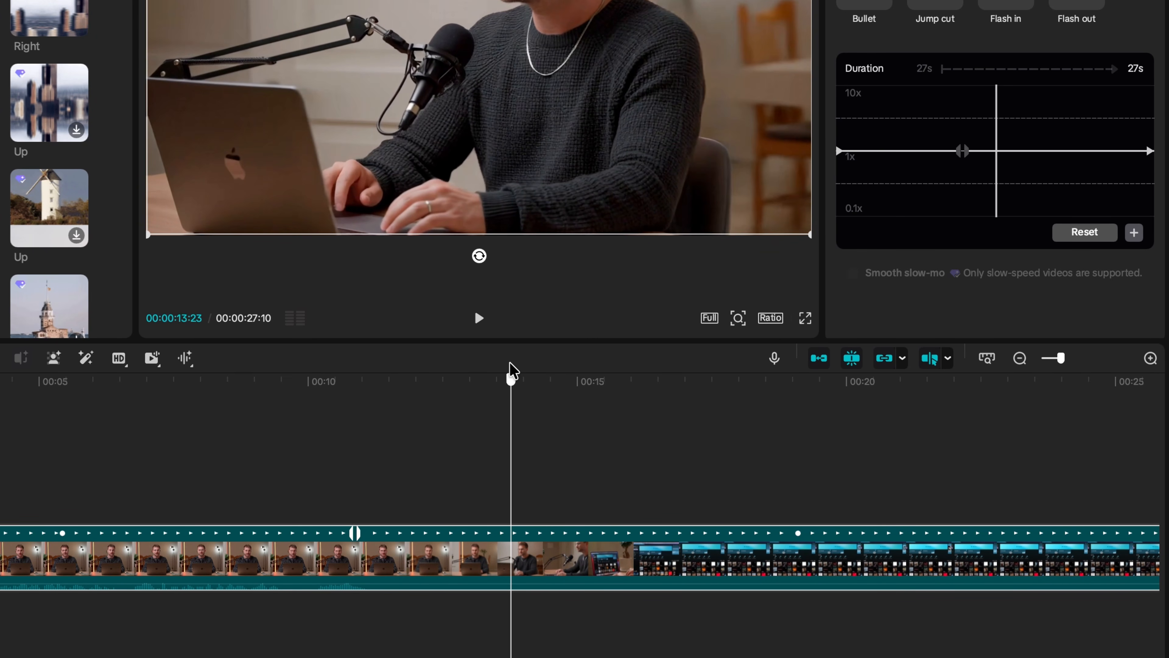
click(1134, 232)
drag(512, 380, 683, 375)
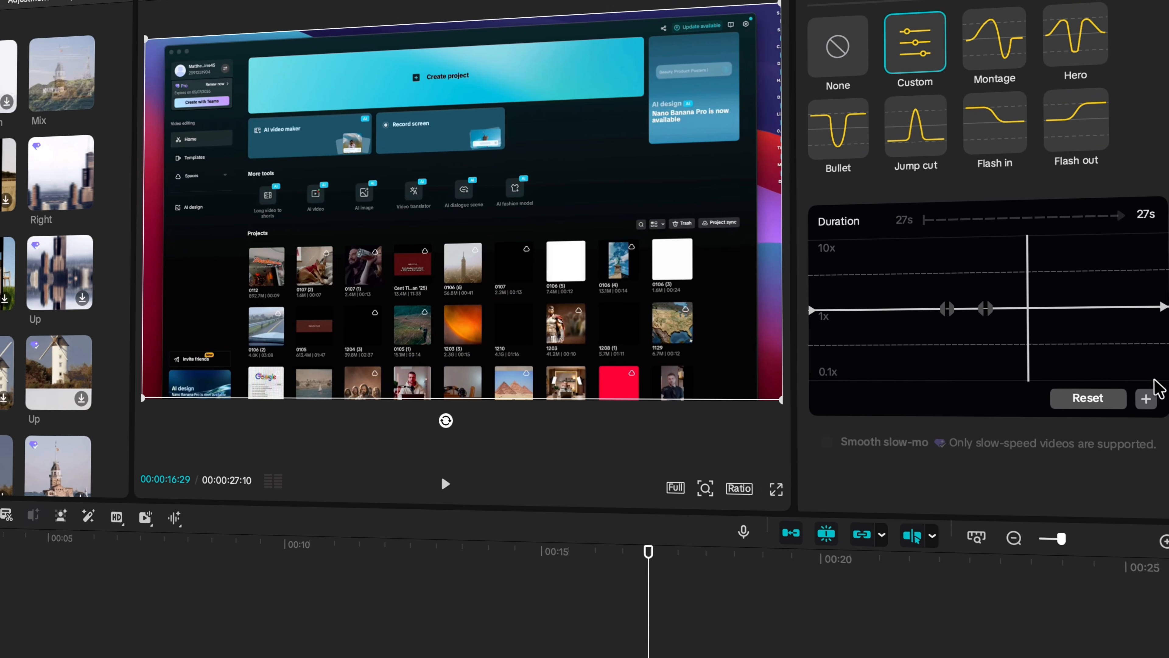
click(1146, 399)
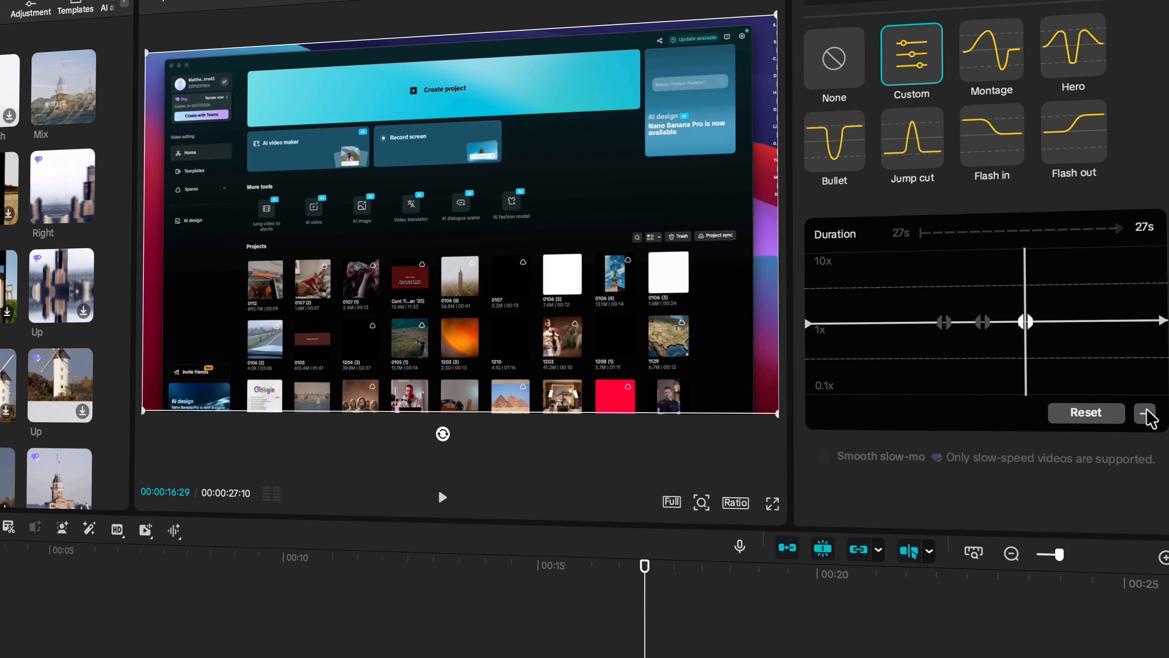
click(985, 308)
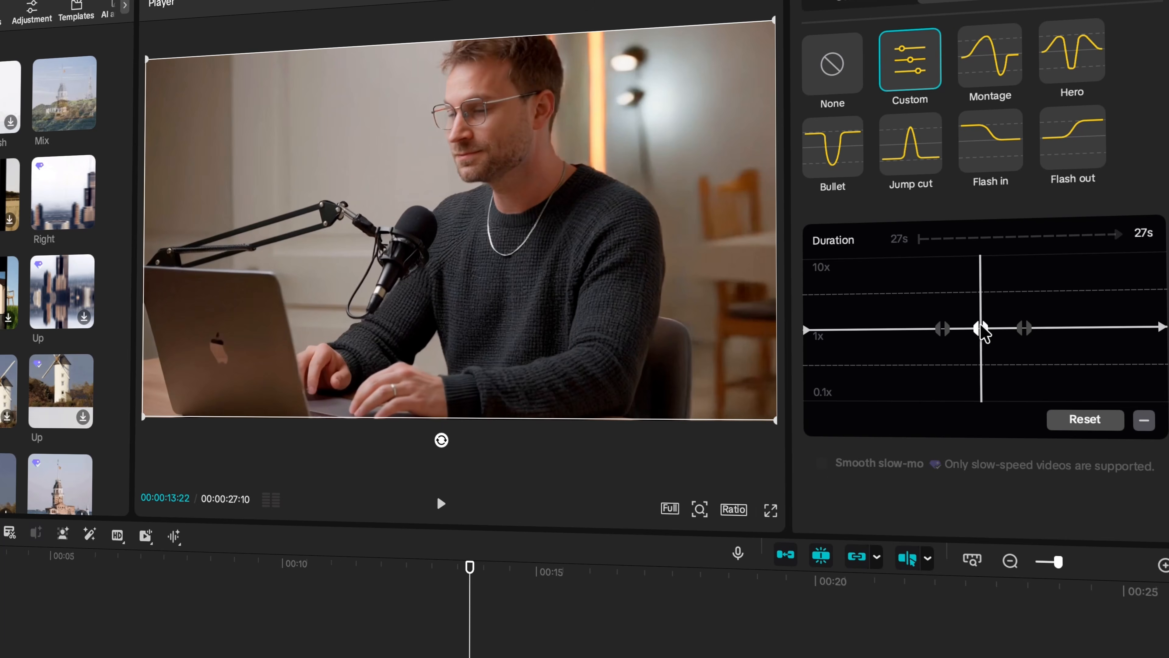
drag(983, 328, 982, 290)
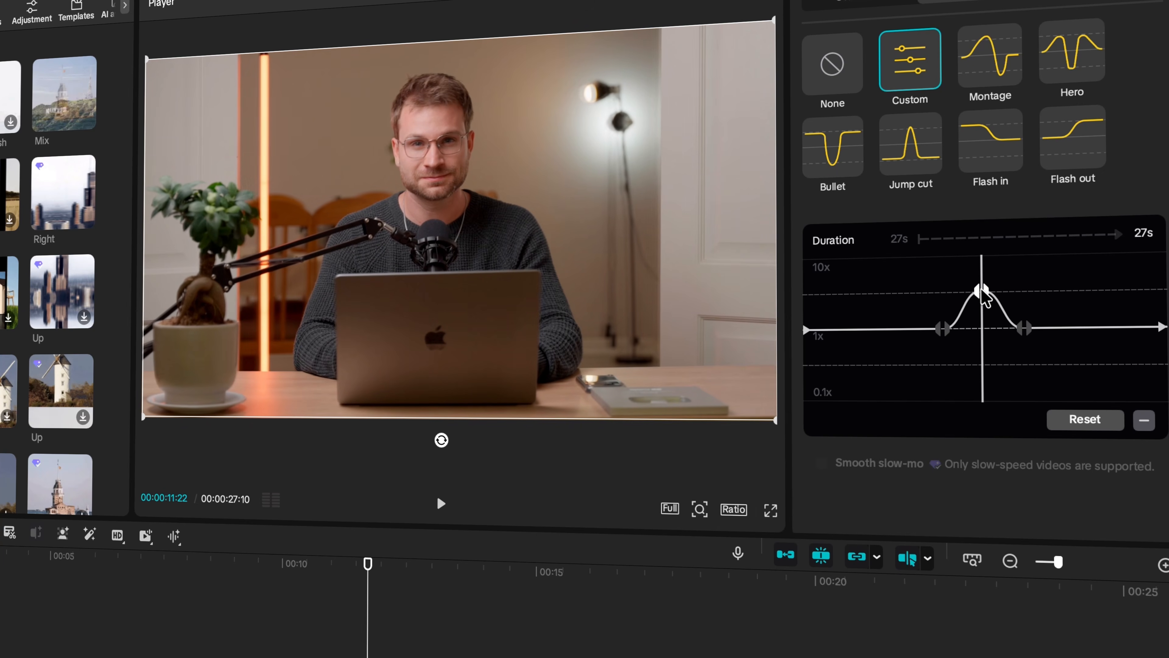
Preview the speed ramp, shift its first point slightly later, and replay the result.
key(space)
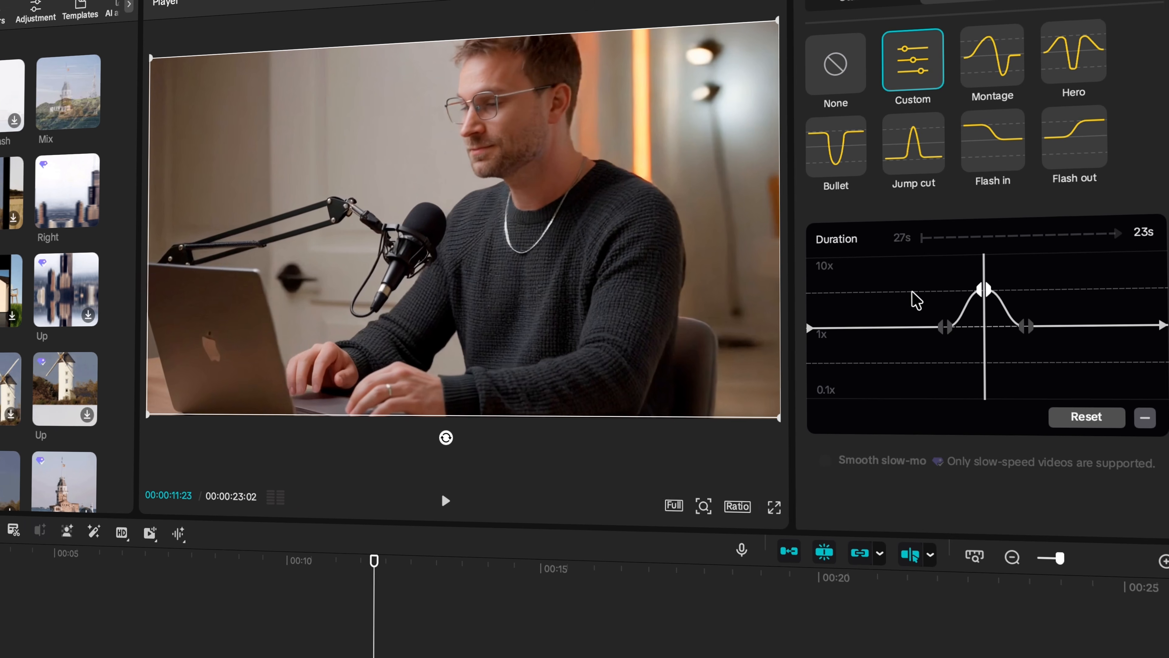
click(386, 622)
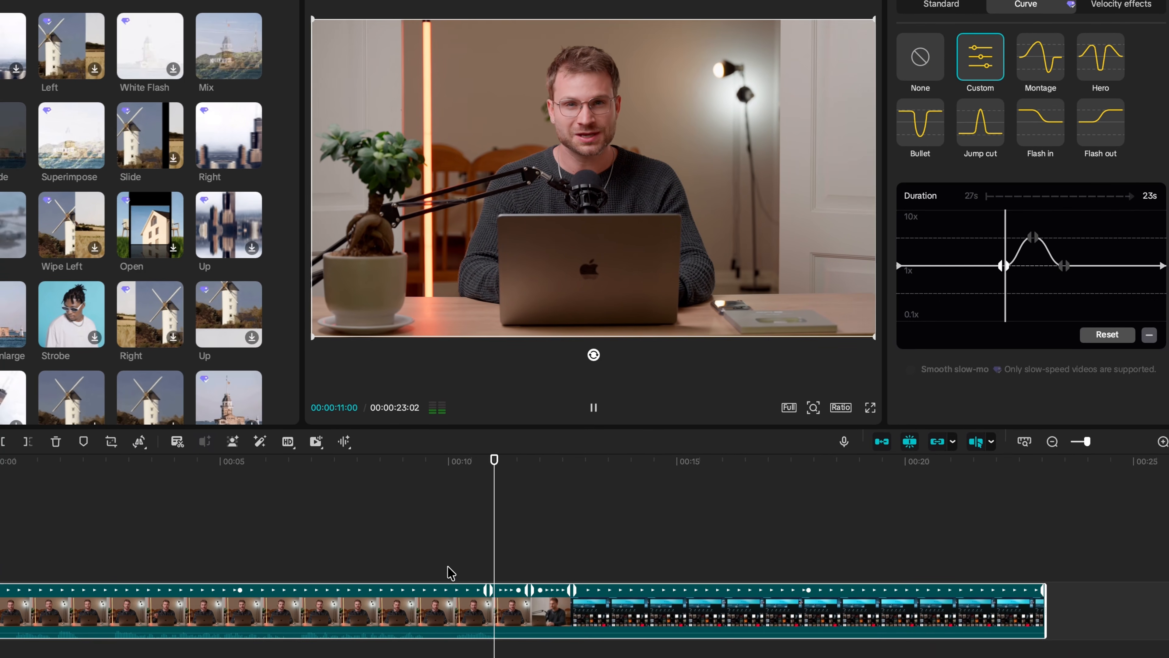
key(space)
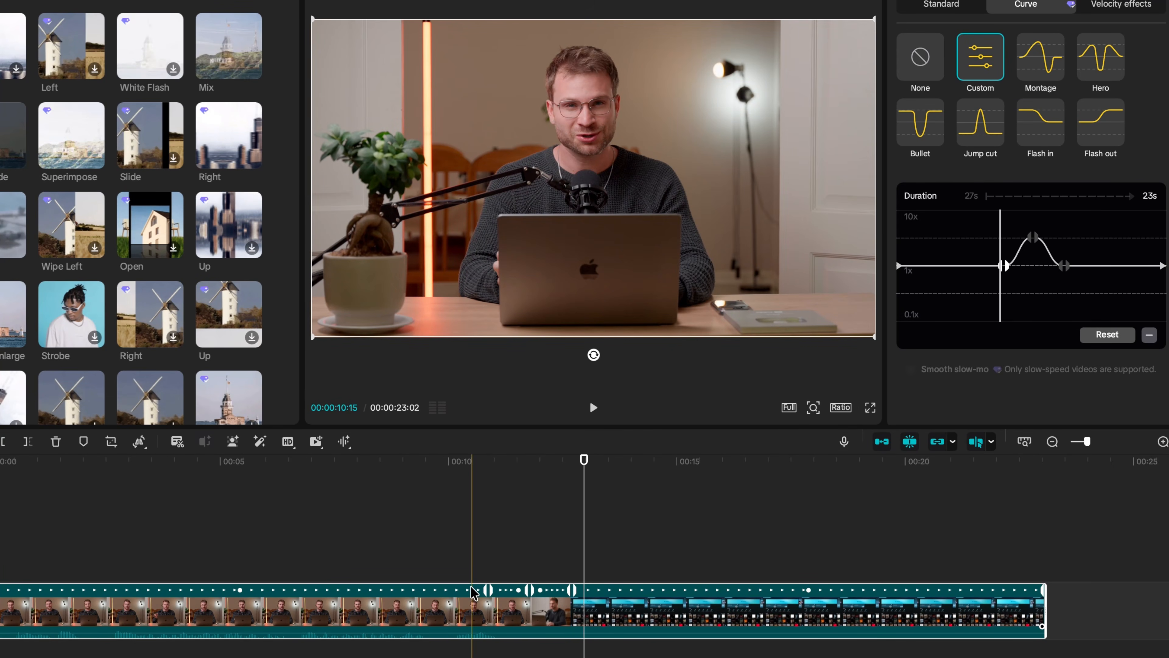
key(space)
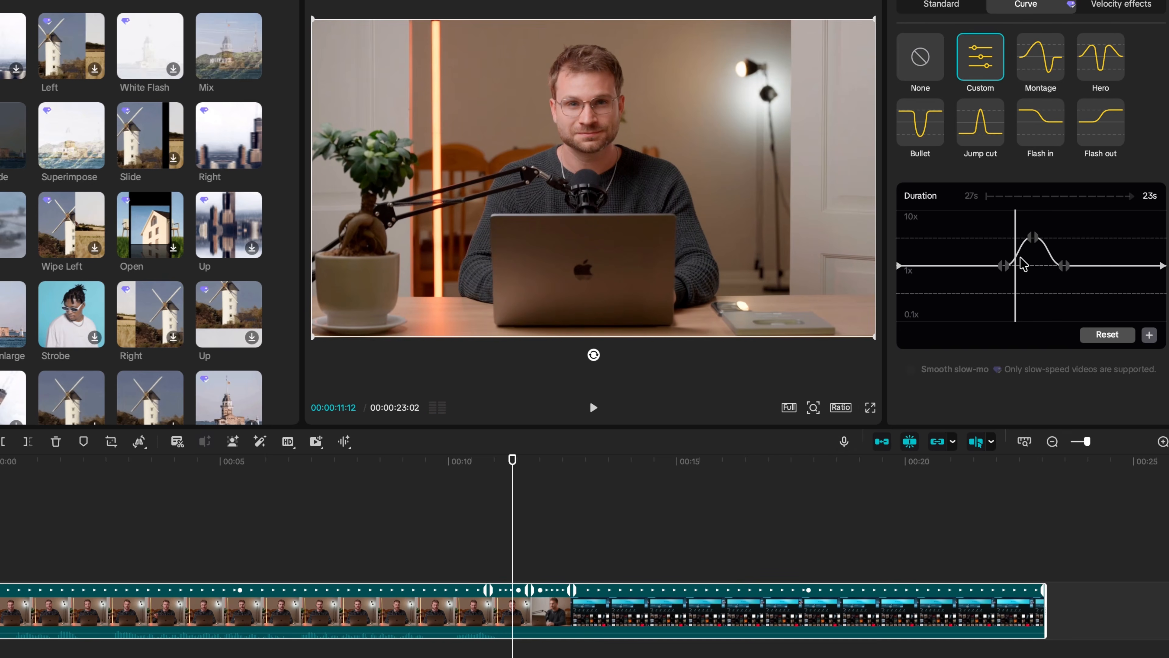
click(1004, 265)
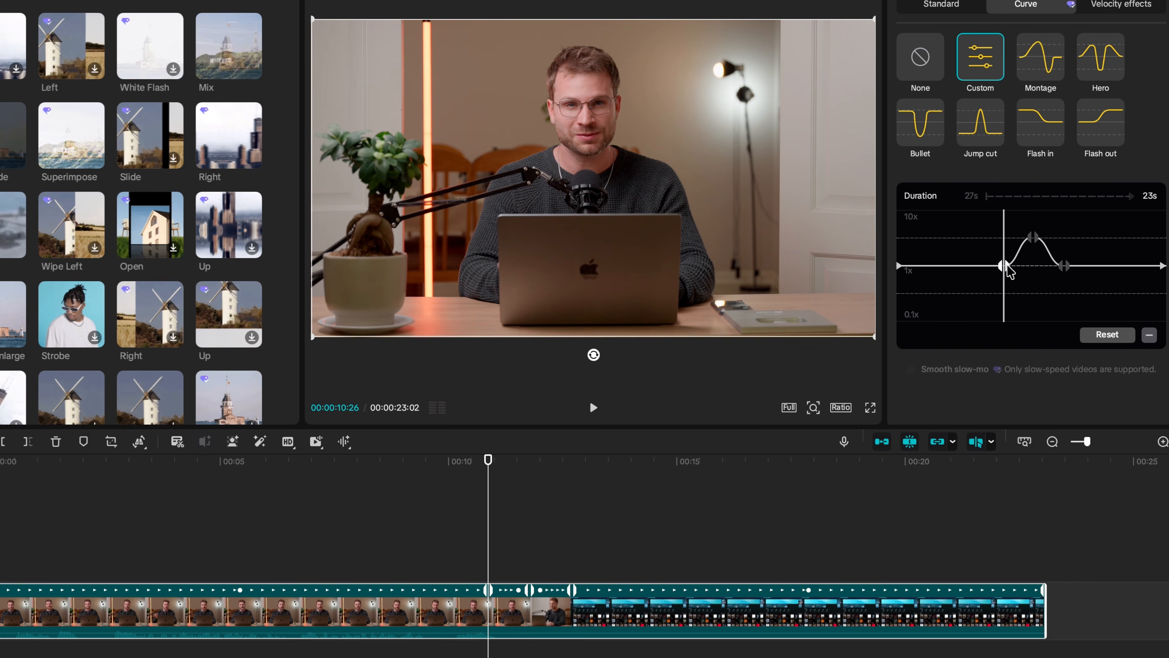
drag(1008, 269, 1016, 272)
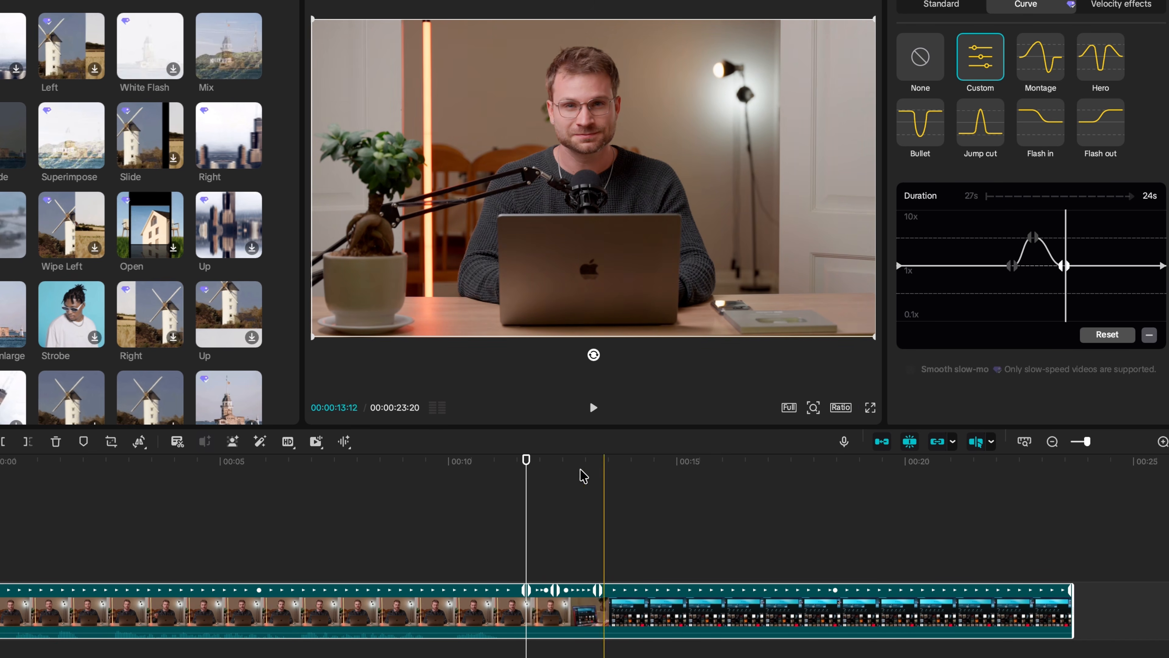
click(473, 541)
key(space)
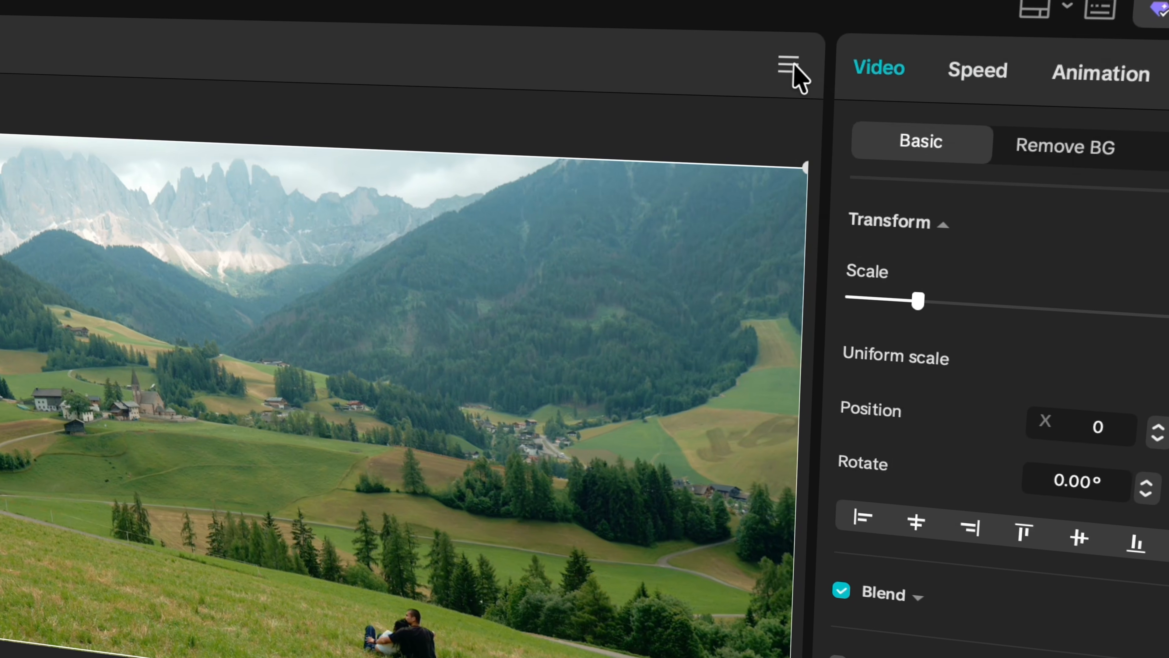
Export a 4K JPEG still frame named 'first frame 1', then start a still-frame export of the next clip.
click(793, 60)
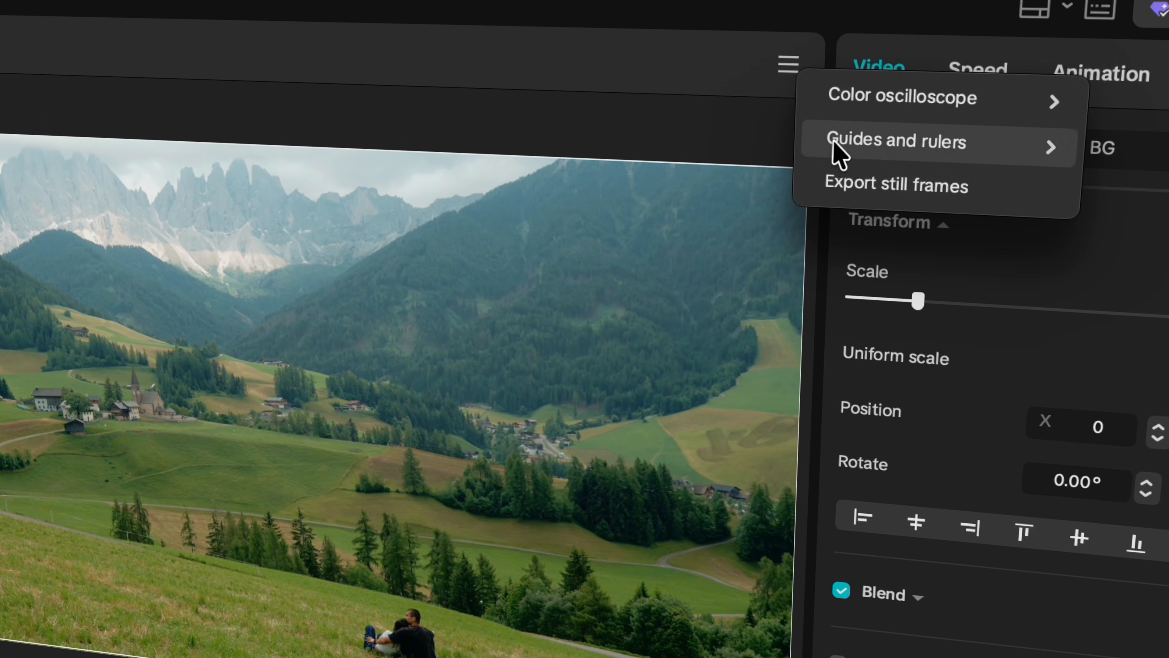
click(850, 173)
text(first frame 1)
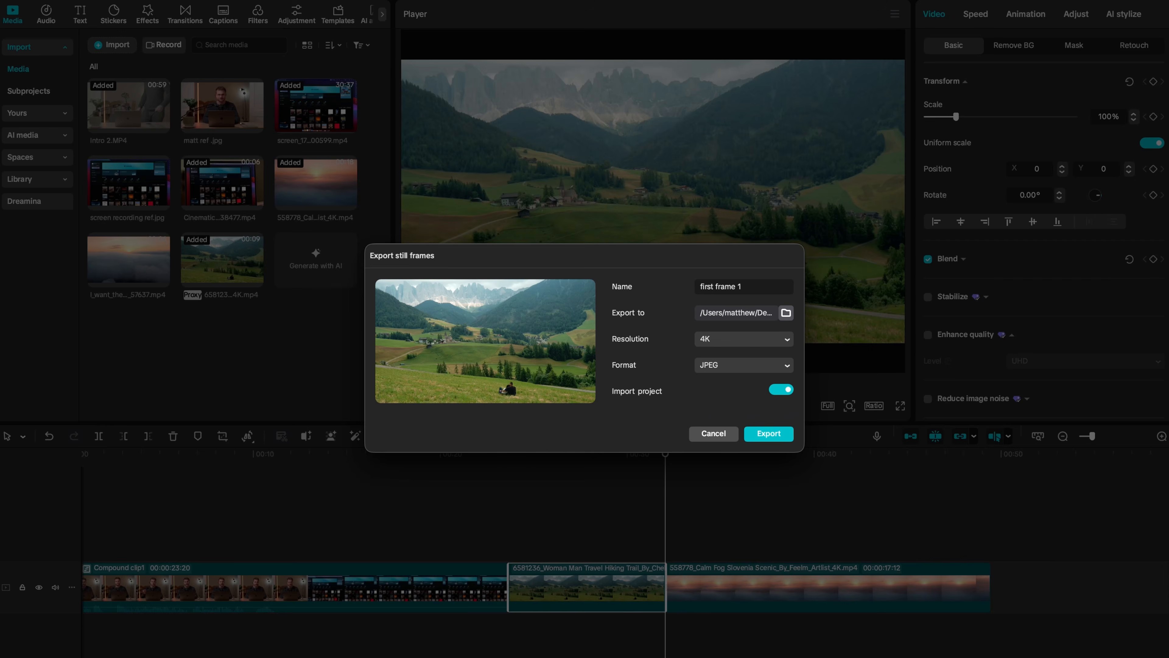
key(Return)
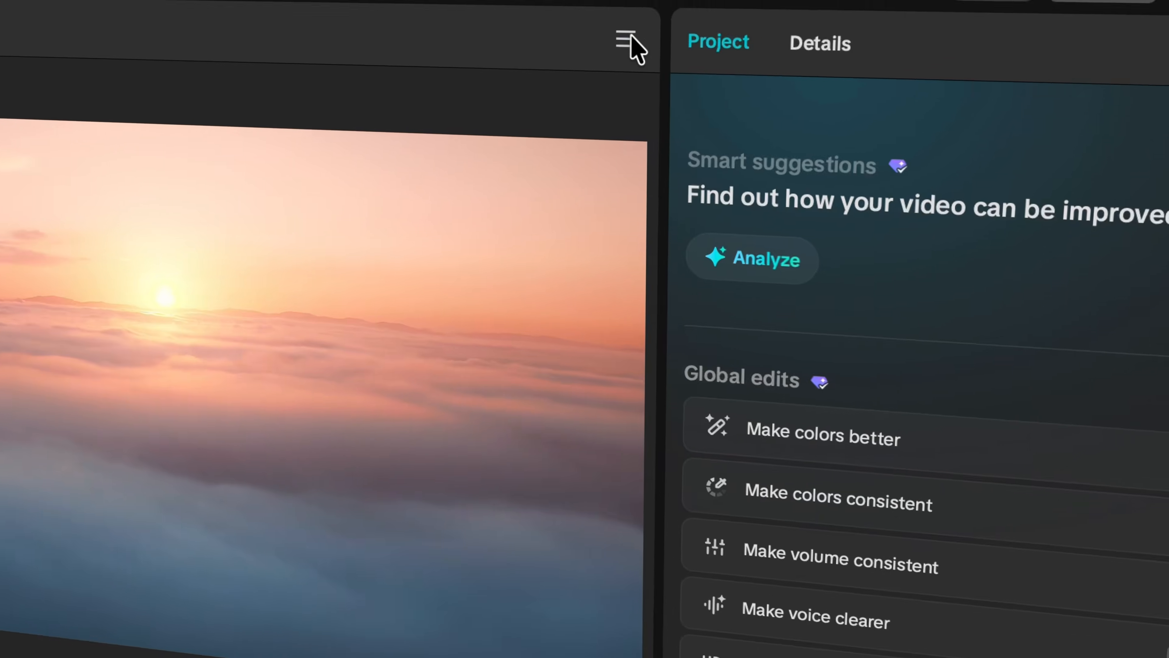
click(895, 14)
click(682, 169)
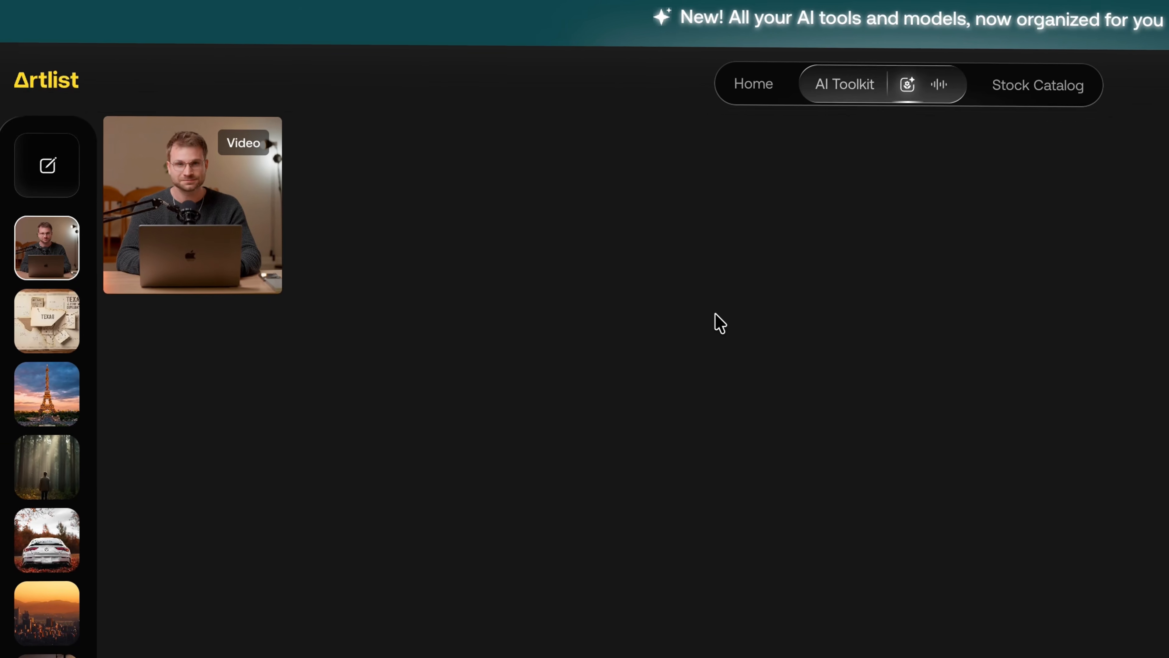
Delete the old prompt text from Artlist's video generator and bring up new start frame choices.
mouse_move(80, 190)
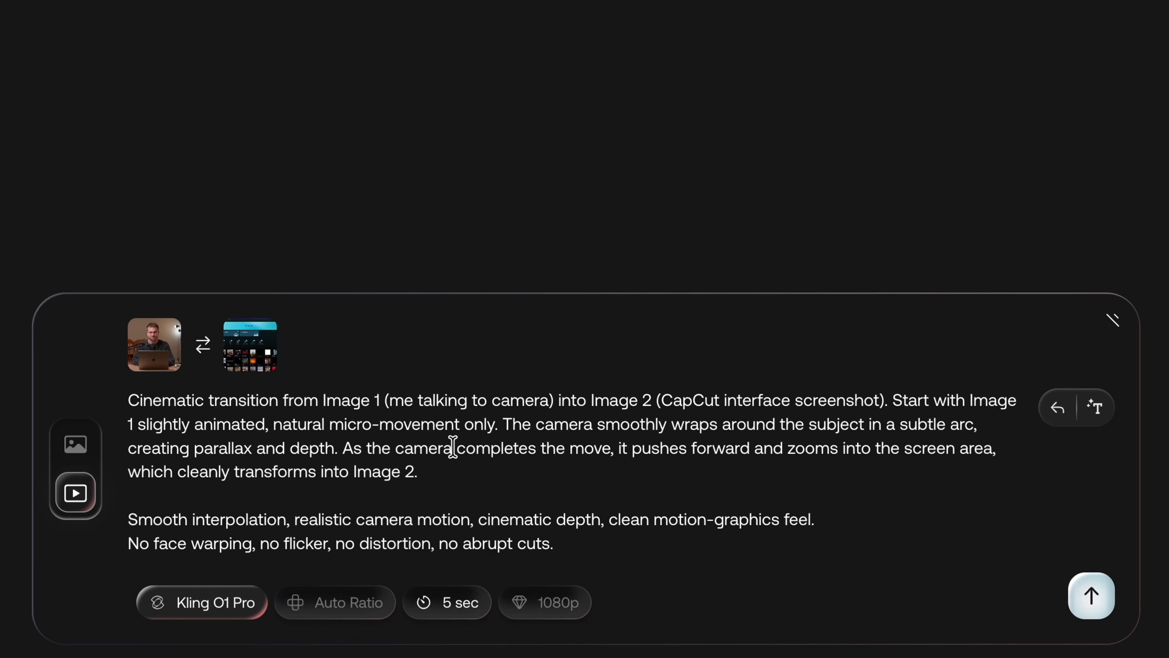
key(ctrl+a)
key(BackSpace)
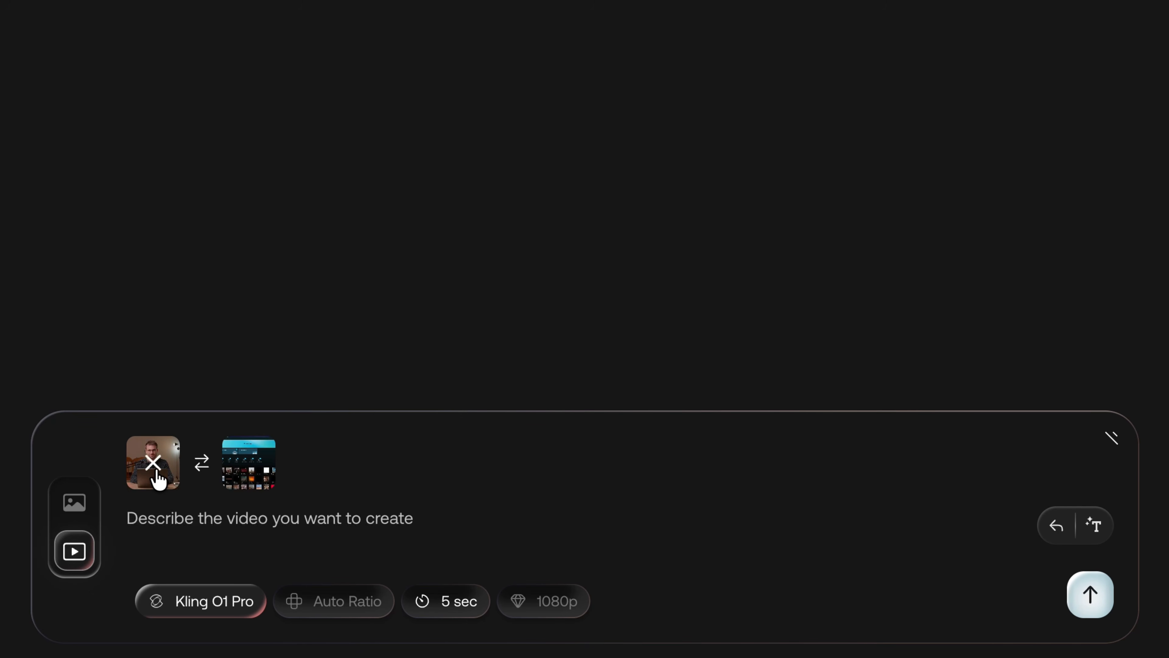
click(156, 477)
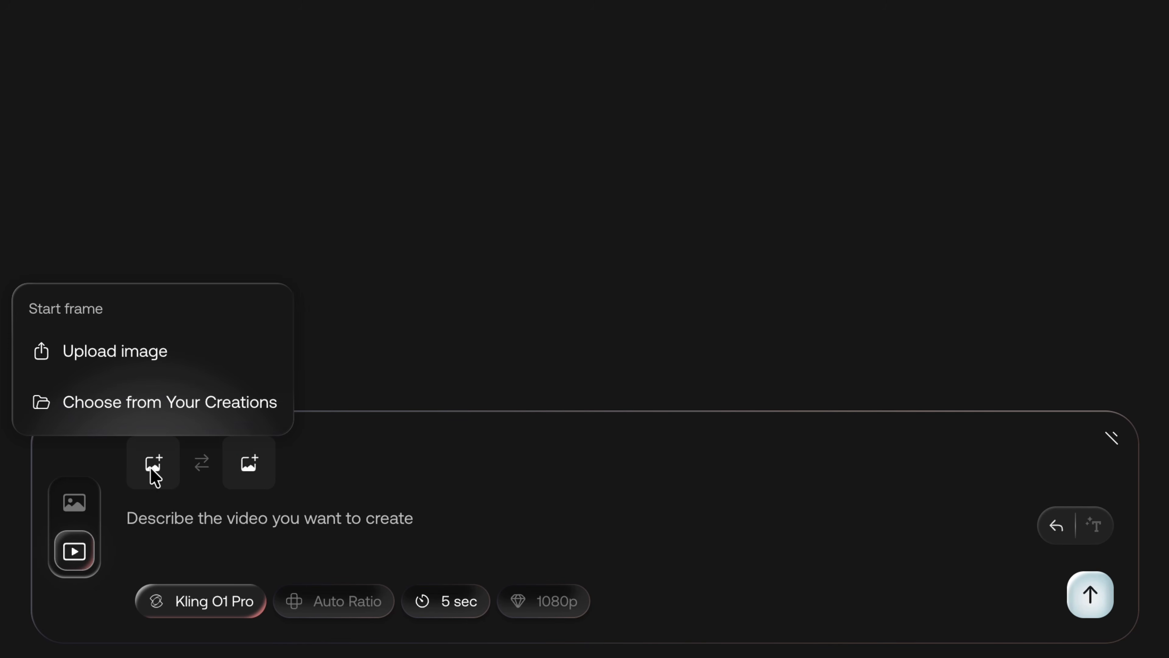